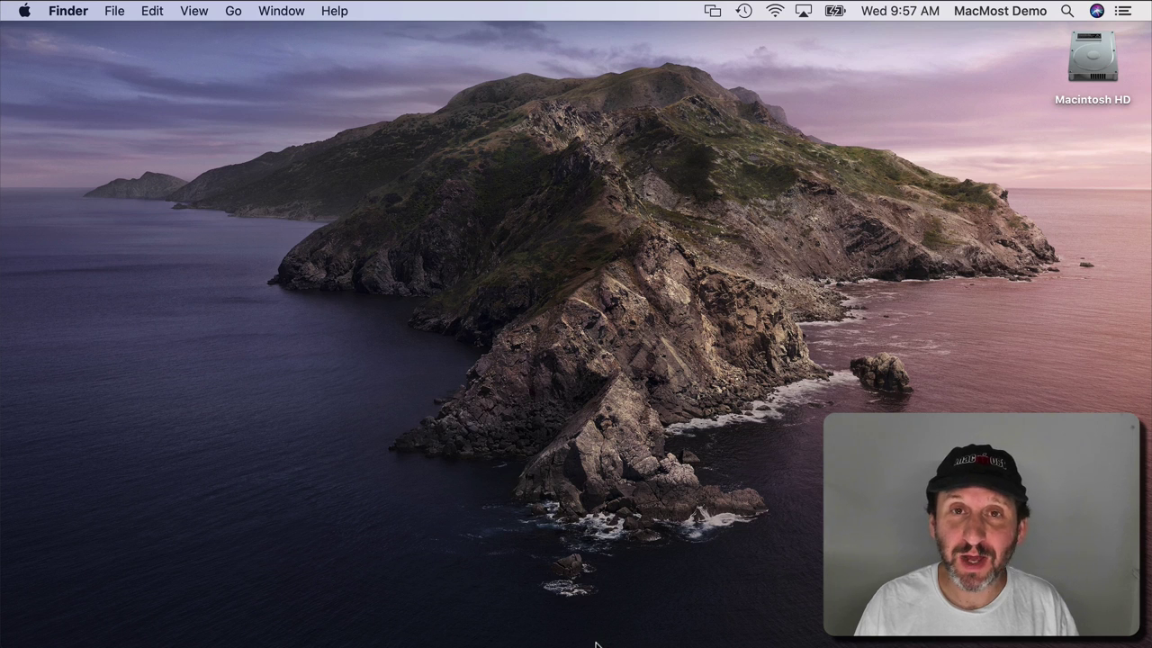
# Launch Music from the Dock and show the connected iPhone X's device page with its empty song list.
pyautogui.moveTo(594, 643)
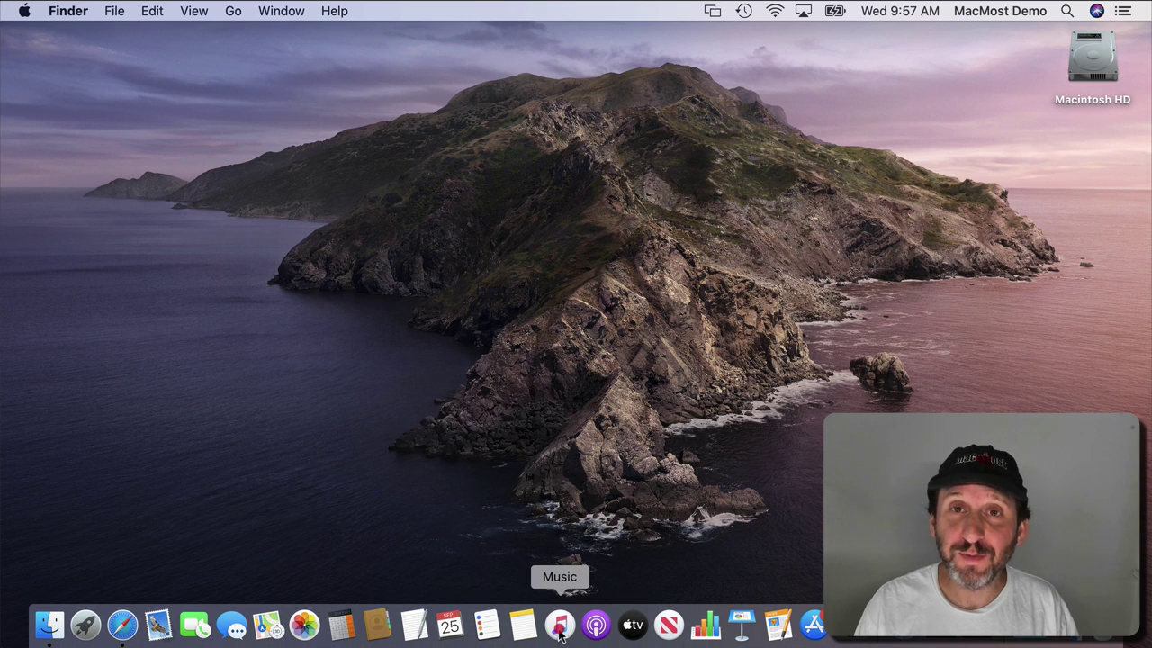
pyautogui.click(559, 627)
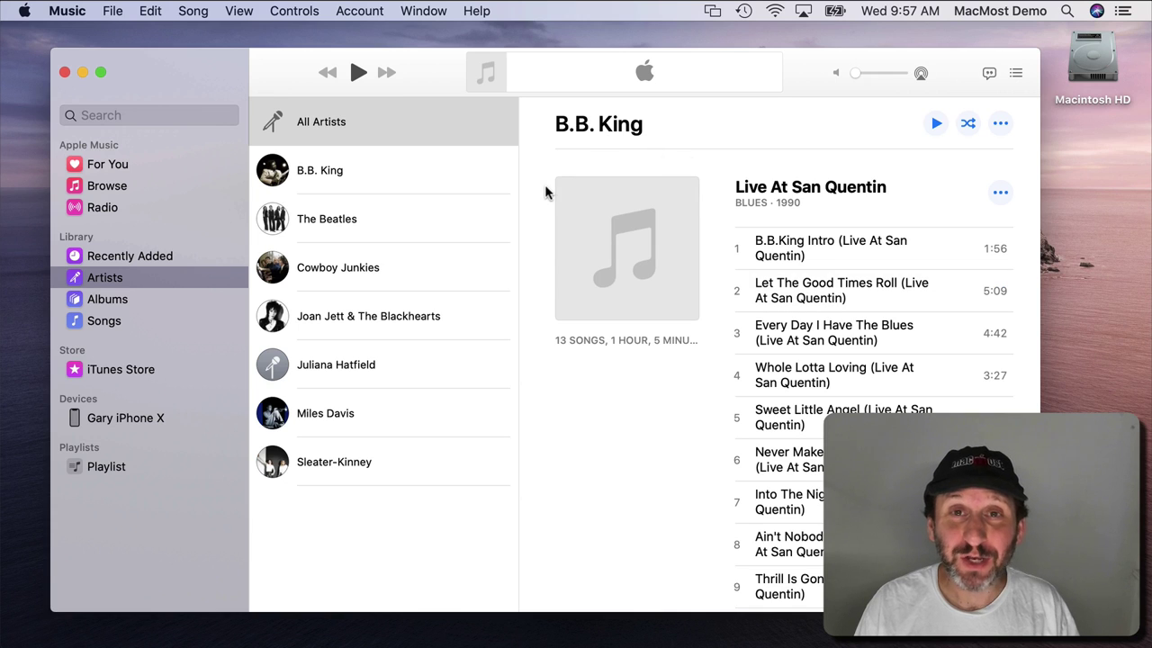
pyautogui.click(93, 422)
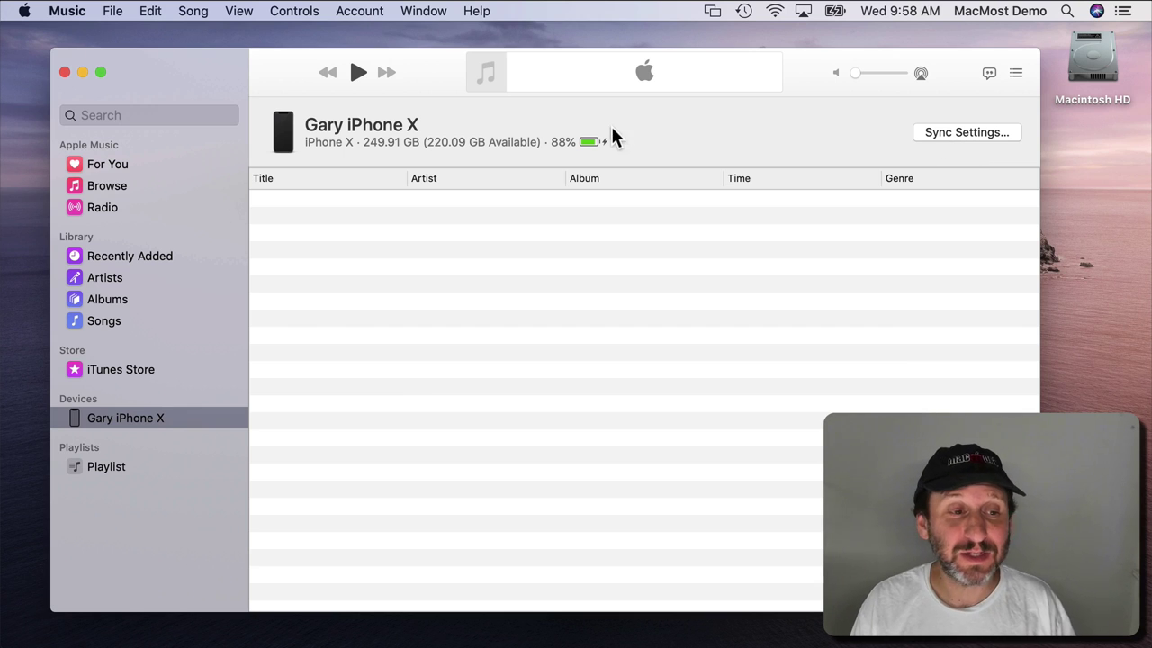
# Quit Music from its app menu and open a new Finder window showing Recents.
pyautogui.click(72, 11)
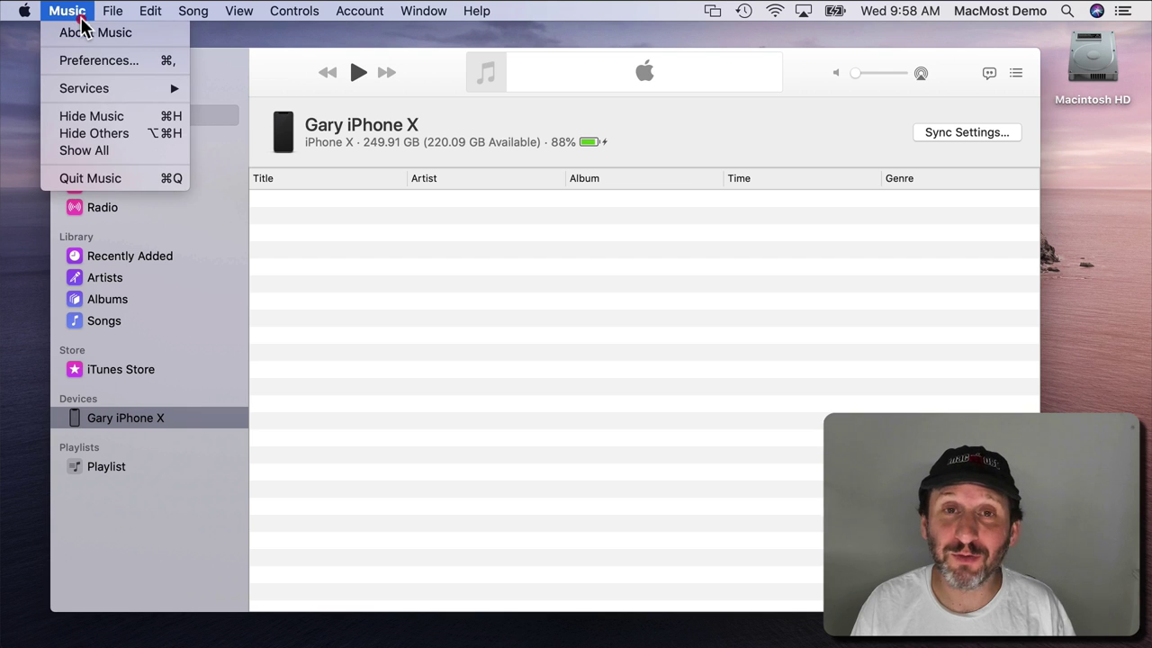
pyautogui.click(97, 179)
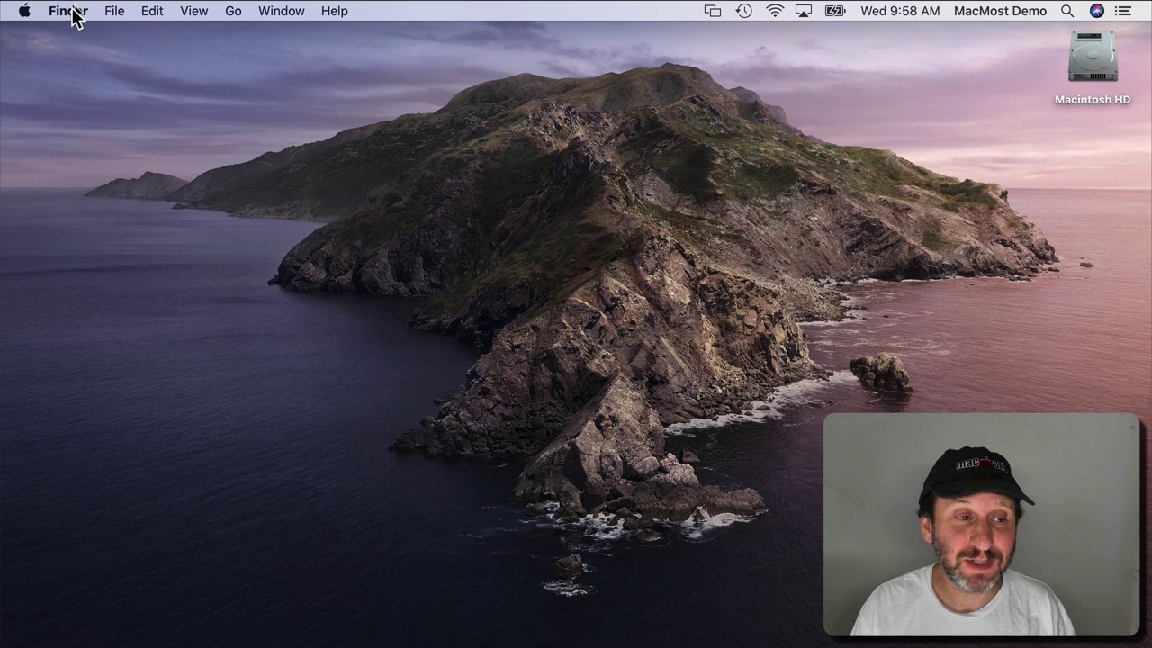
pyautogui.click(115, 13)
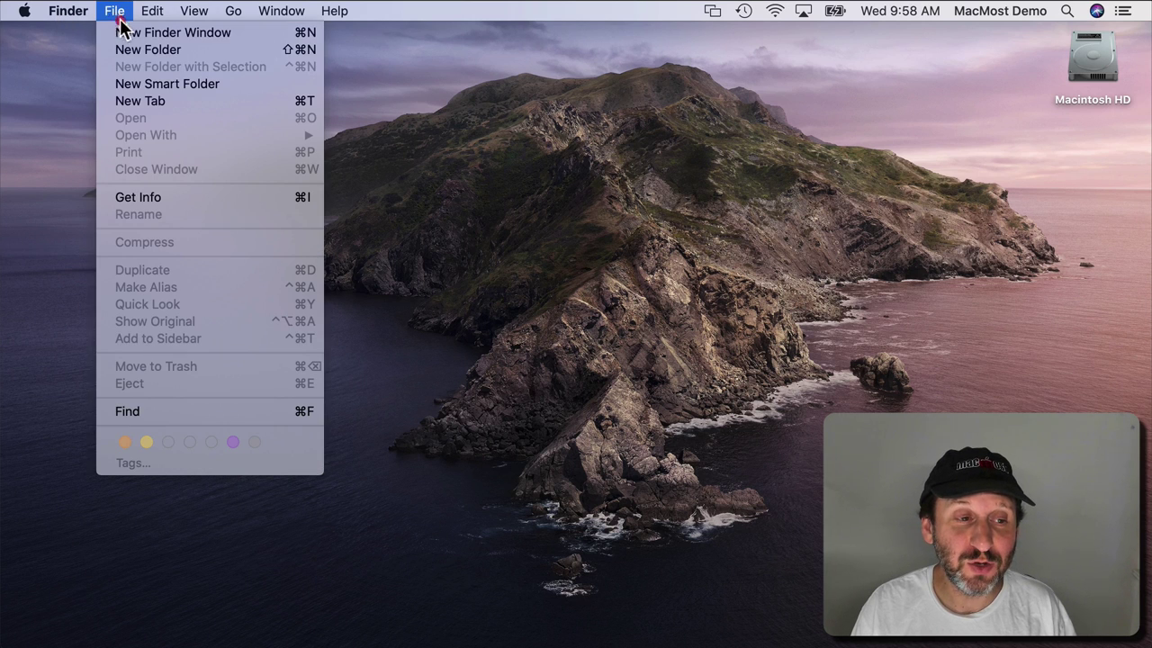
pyautogui.click(124, 33)
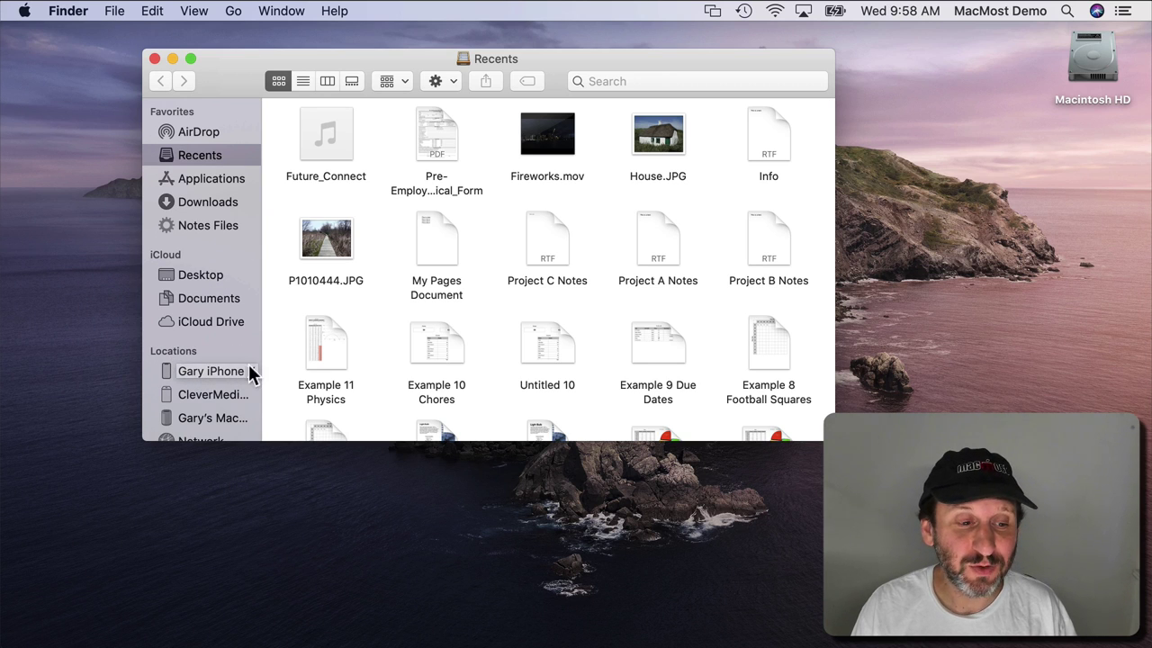
# Select the iPhone X in Finder's sidebar and scroll its General page down to Options.
pyautogui.click(195, 372)
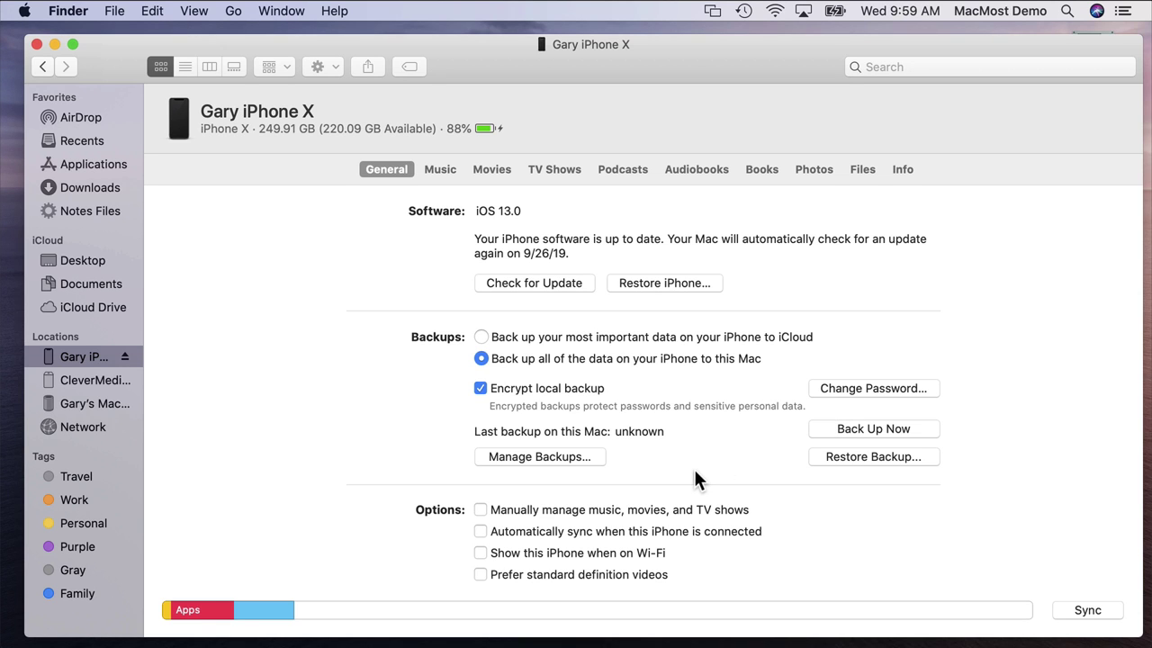
pyautogui.scroll(-3, 693, 469)
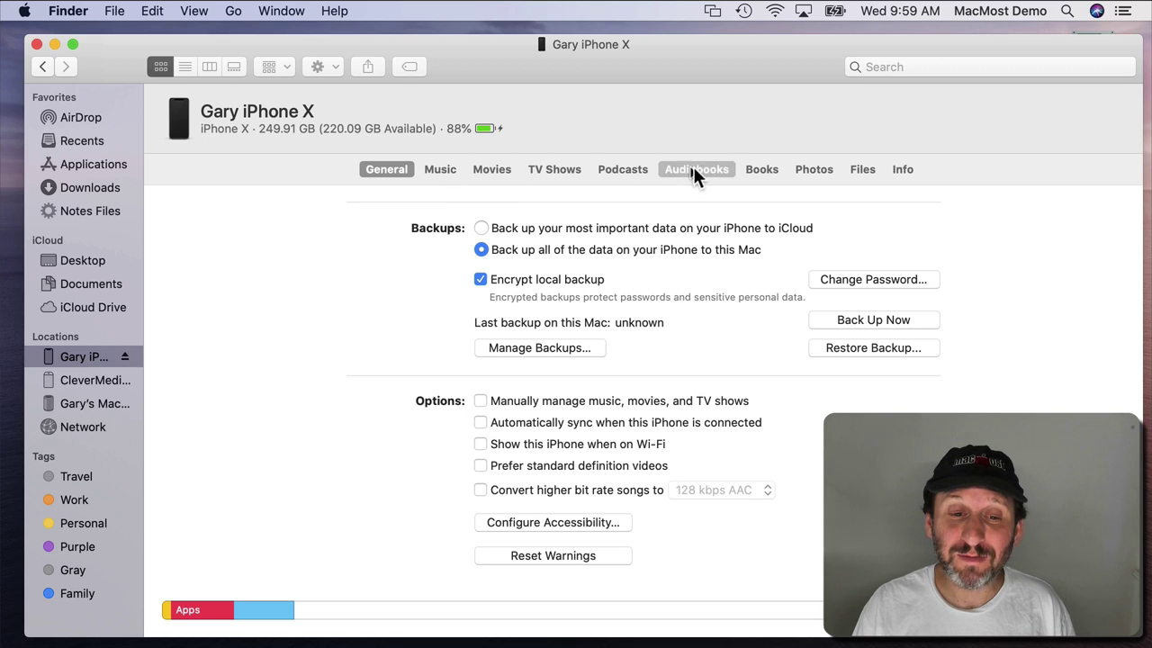
# Check 'Sync music onto' the iPhone and review the Albums, Genres, Playlists and Artists lists.
pyautogui.click(430, 170)
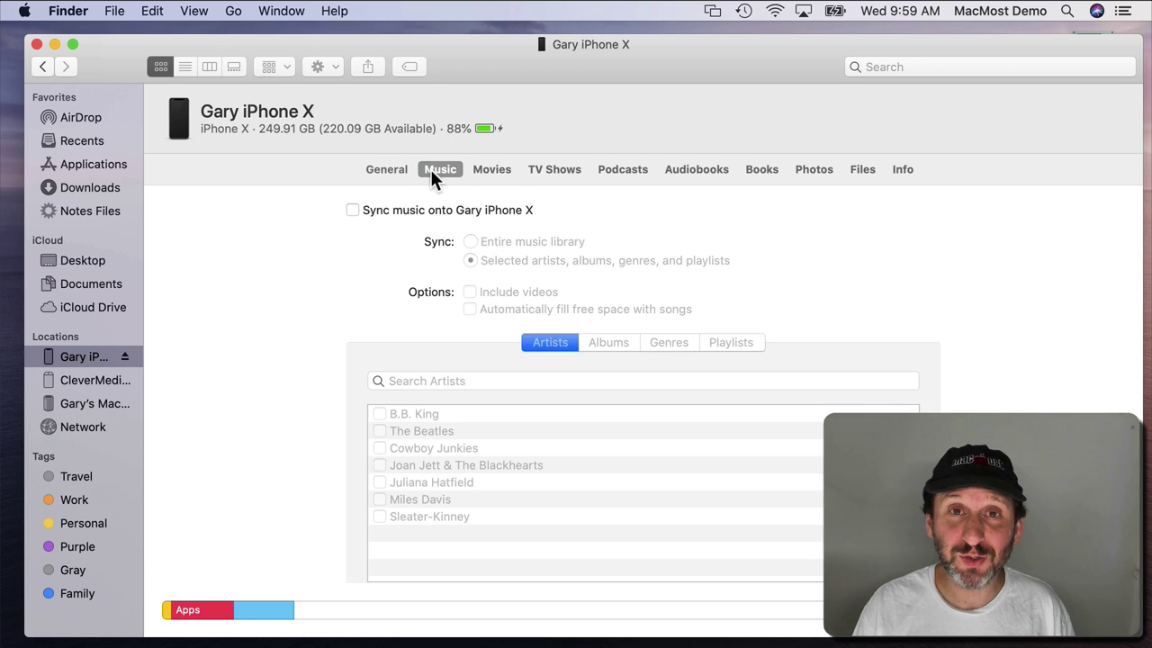
pyautogui.click(370, 214)
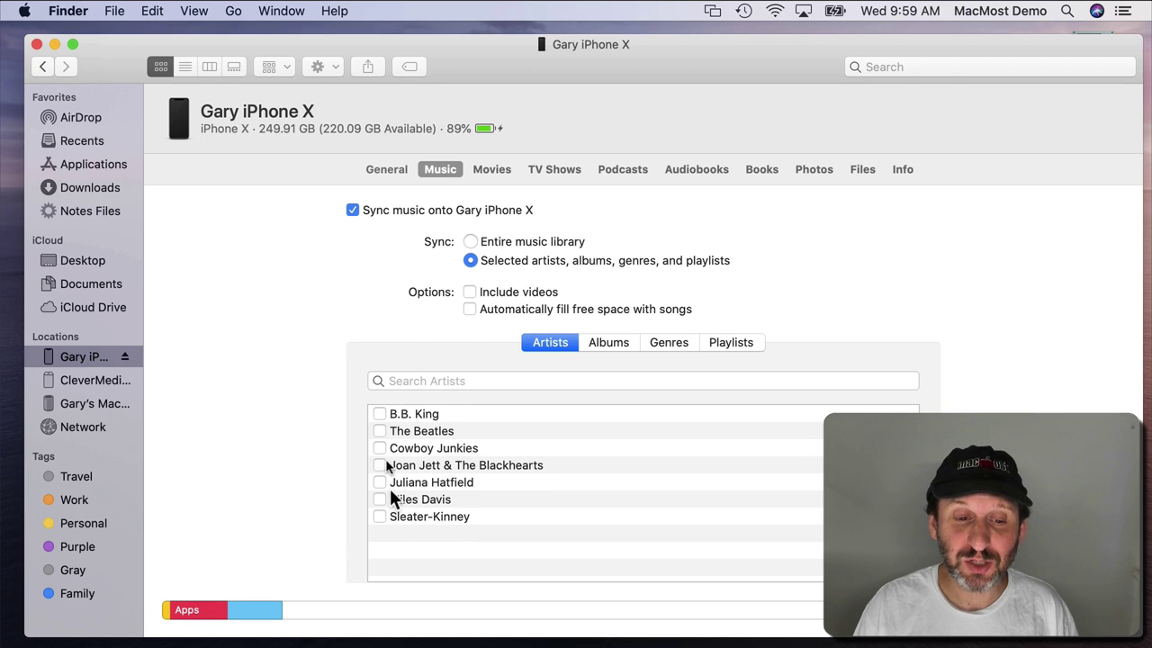
pyautogui.click(612, 349)
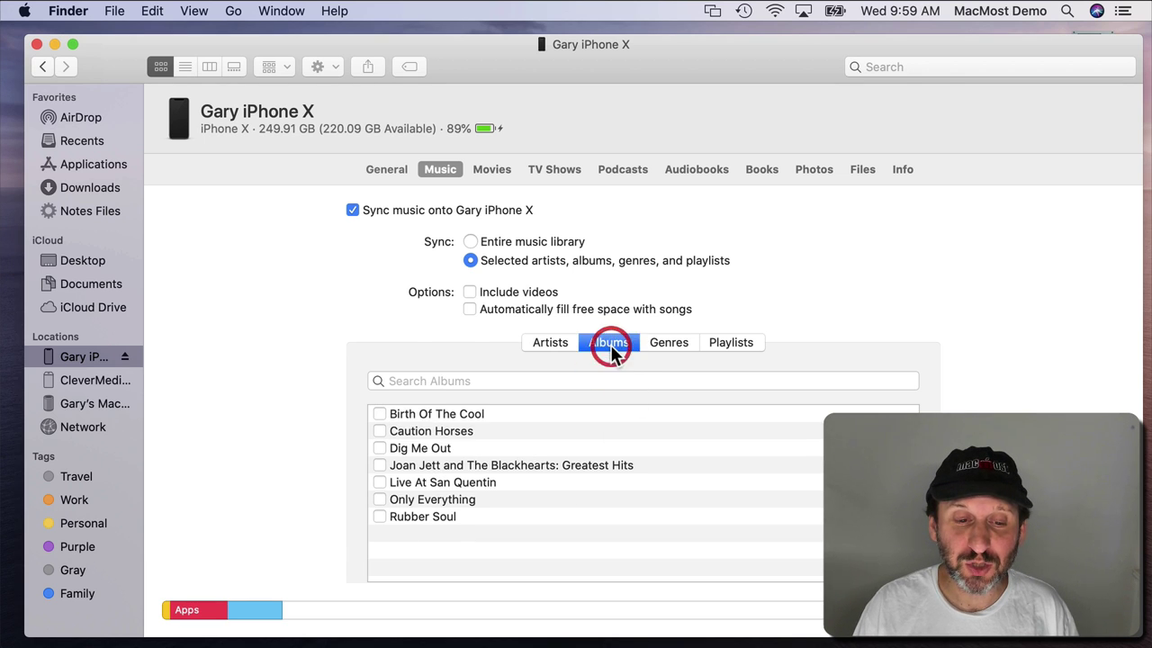
pyautogui.click(653, 342)
pyautogui.click(715, 342)
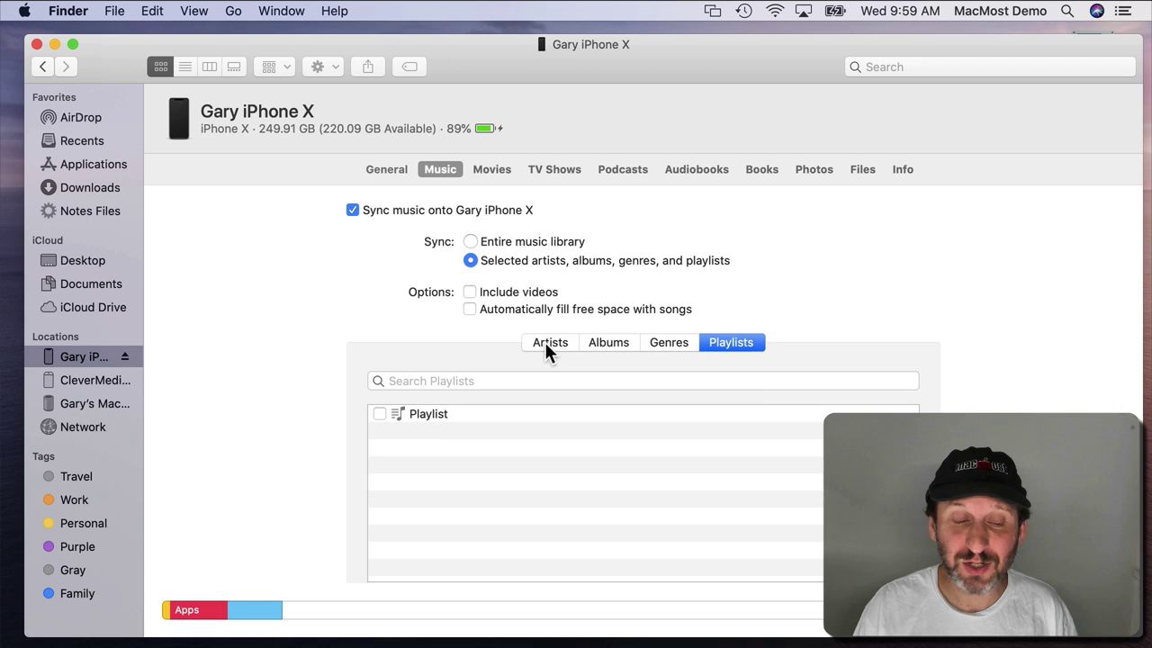
pyautogui.click(546, 346)
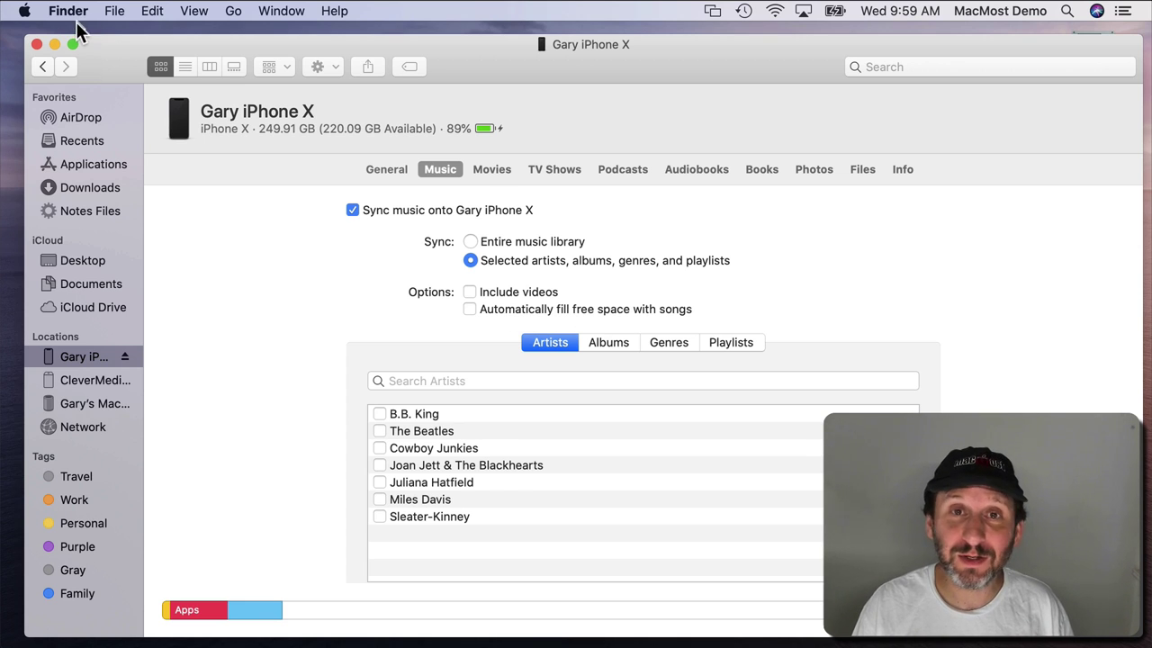
pyautogui.click(505, 168)
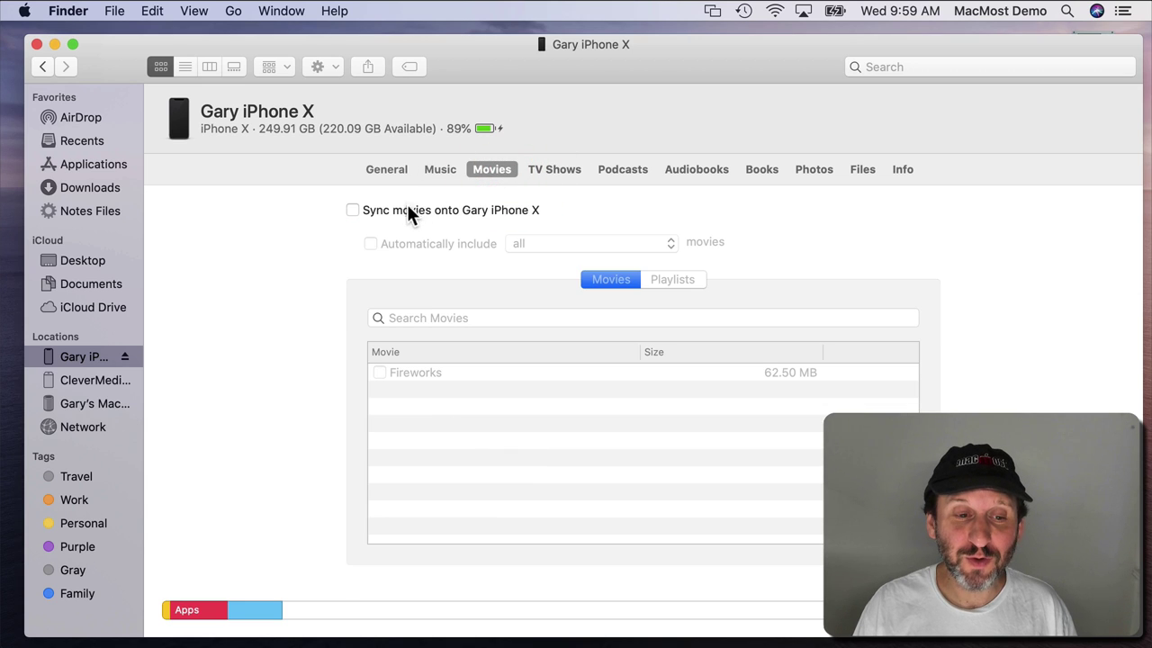
pyautogui.click(547, 167)
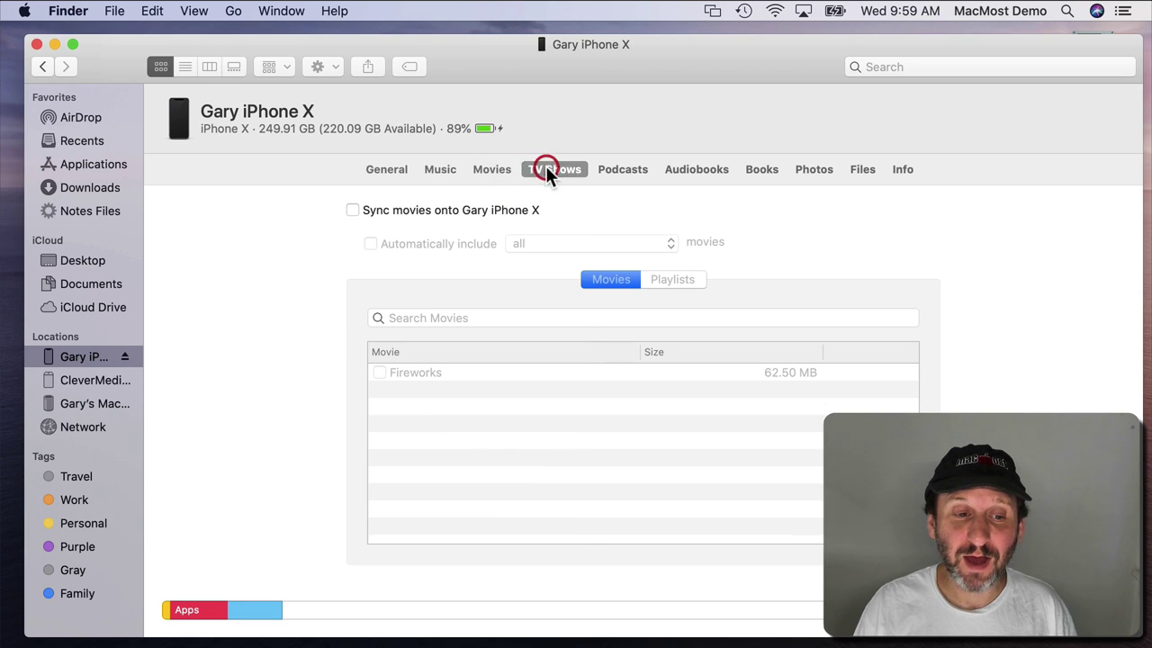
pyautogui.click(622, 169)
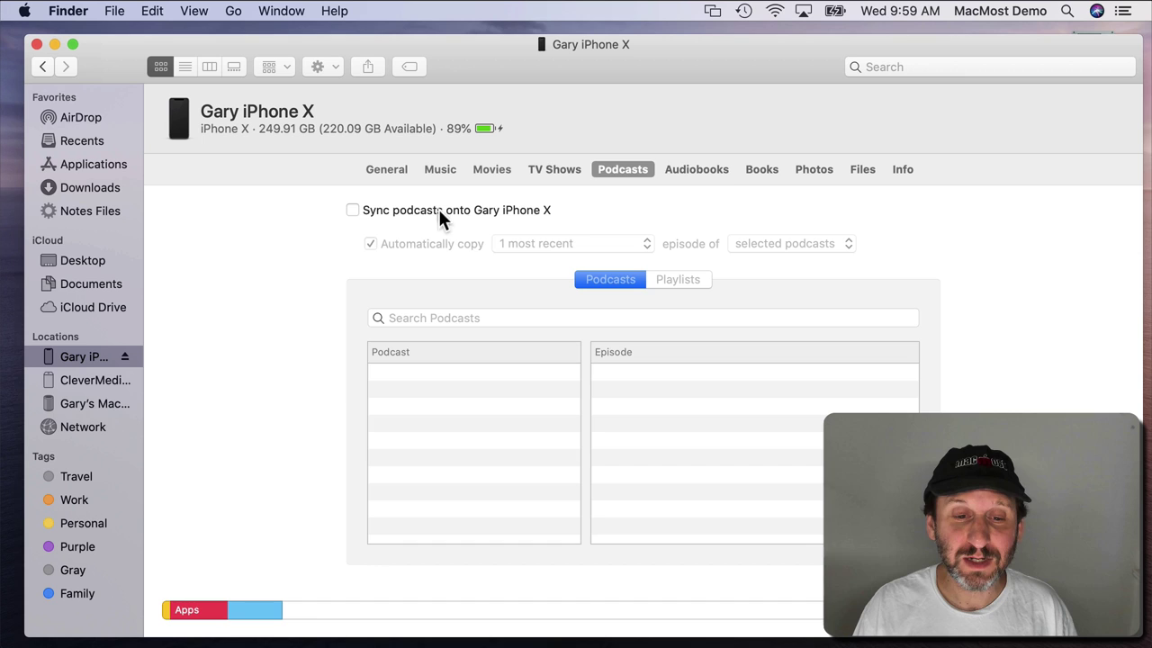
pyautogui.click(698, 171)
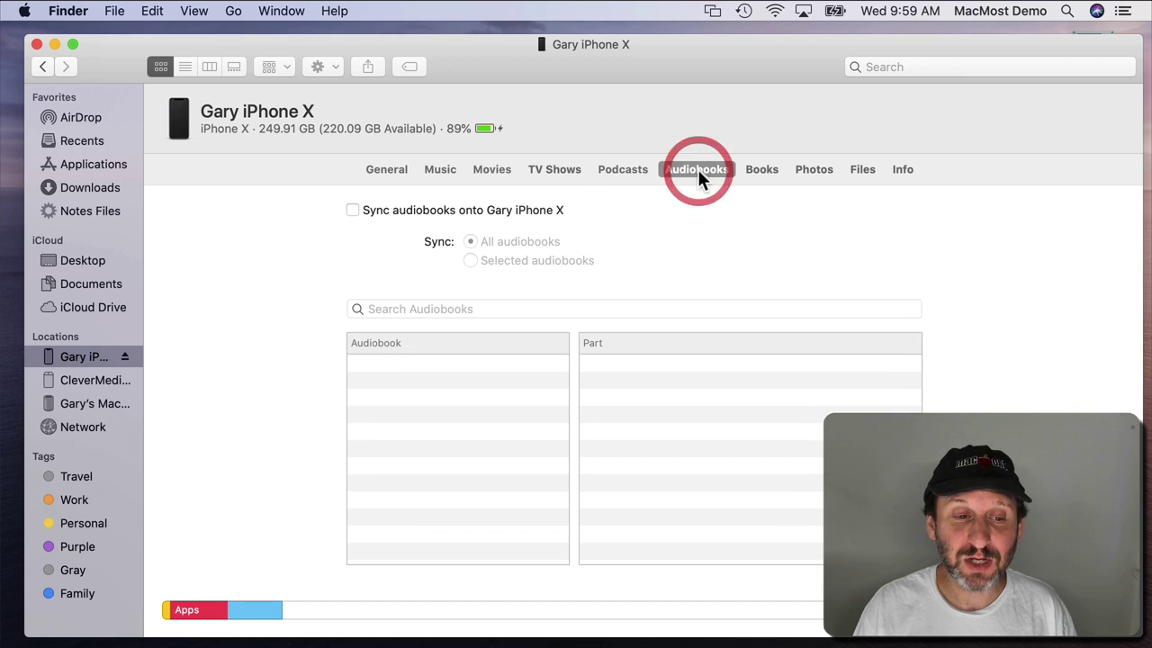
pyautogui.click(758, 168)
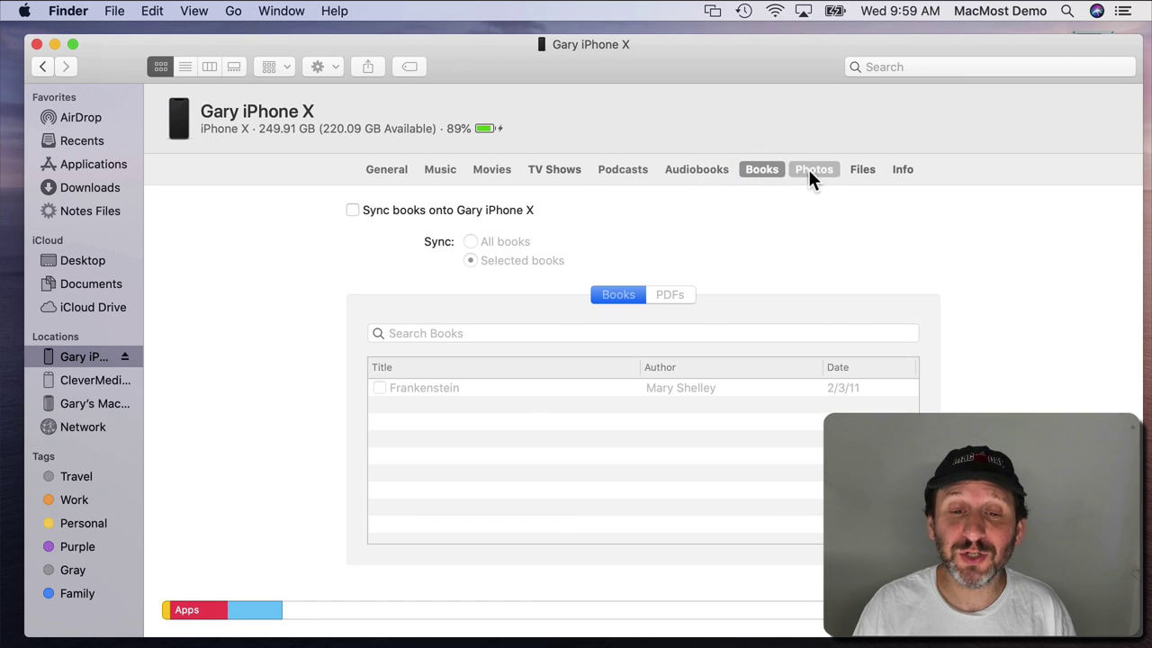
pyautogui.click(440, 168)
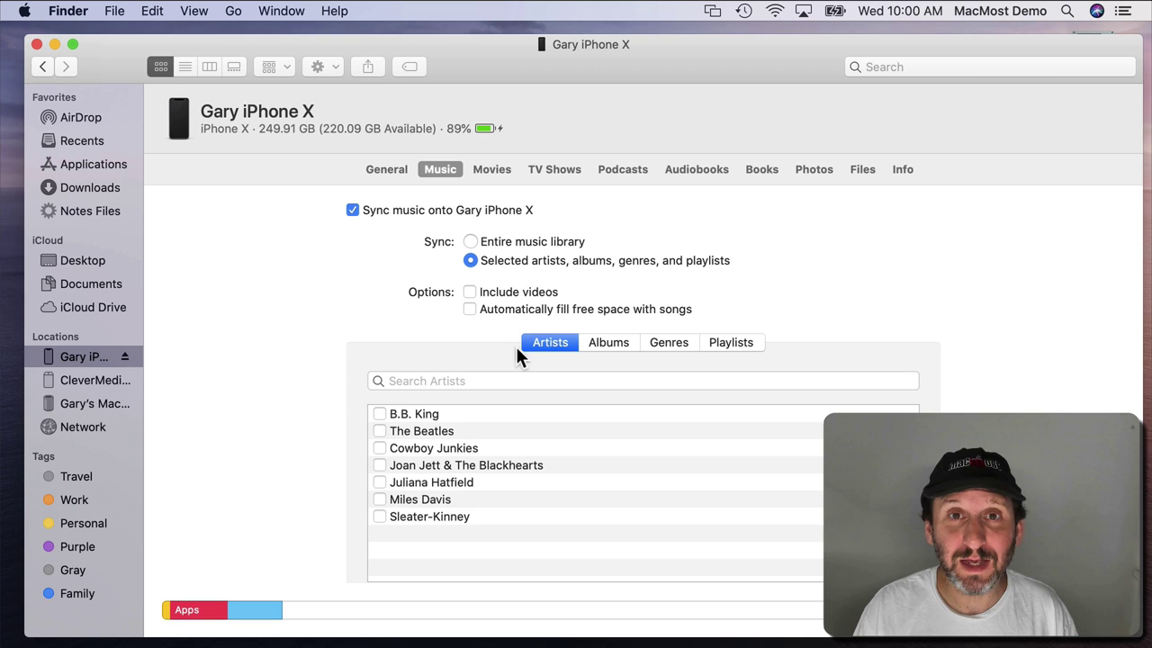
# Copy the first ProMovie video from the iPhone's Files tab to the desktop.
pyautogui.click(863, 171)
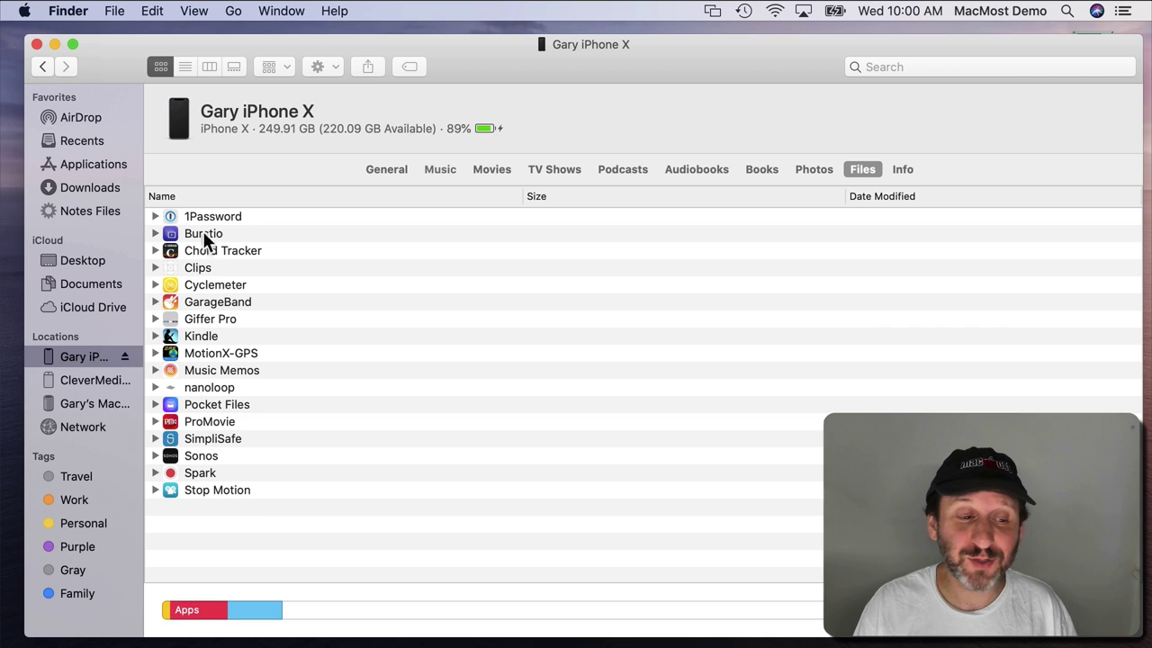
pyautogui.click(154, 420)
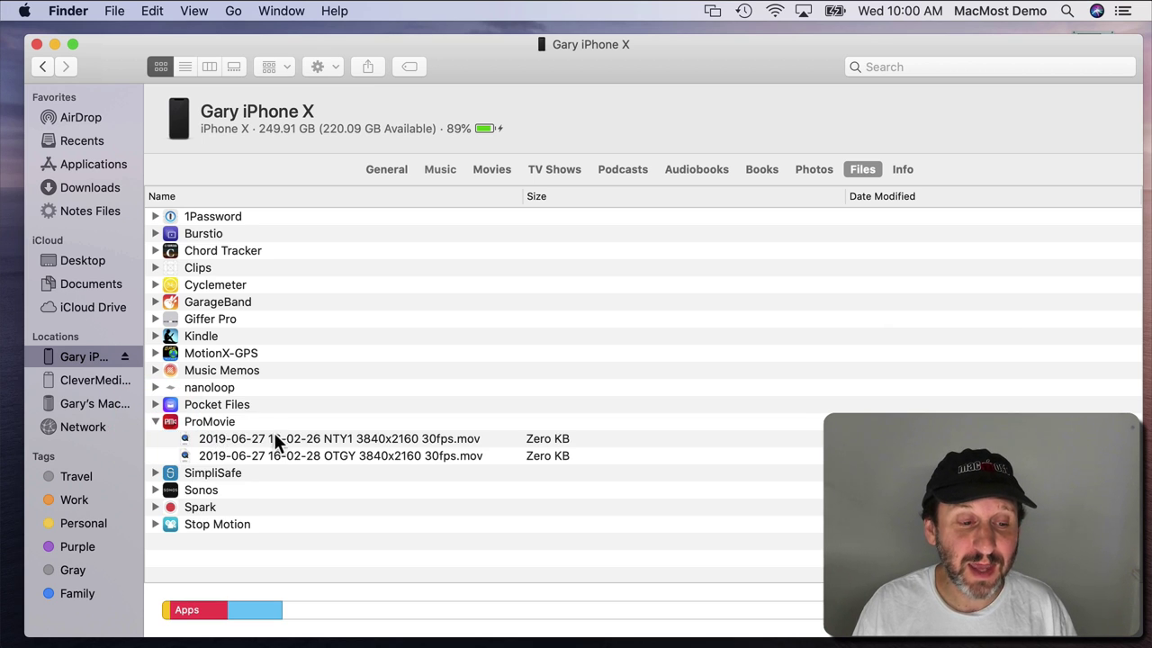
pyautogui.moveTo(273, 438); pyautogui.dragTo(1142, 276)
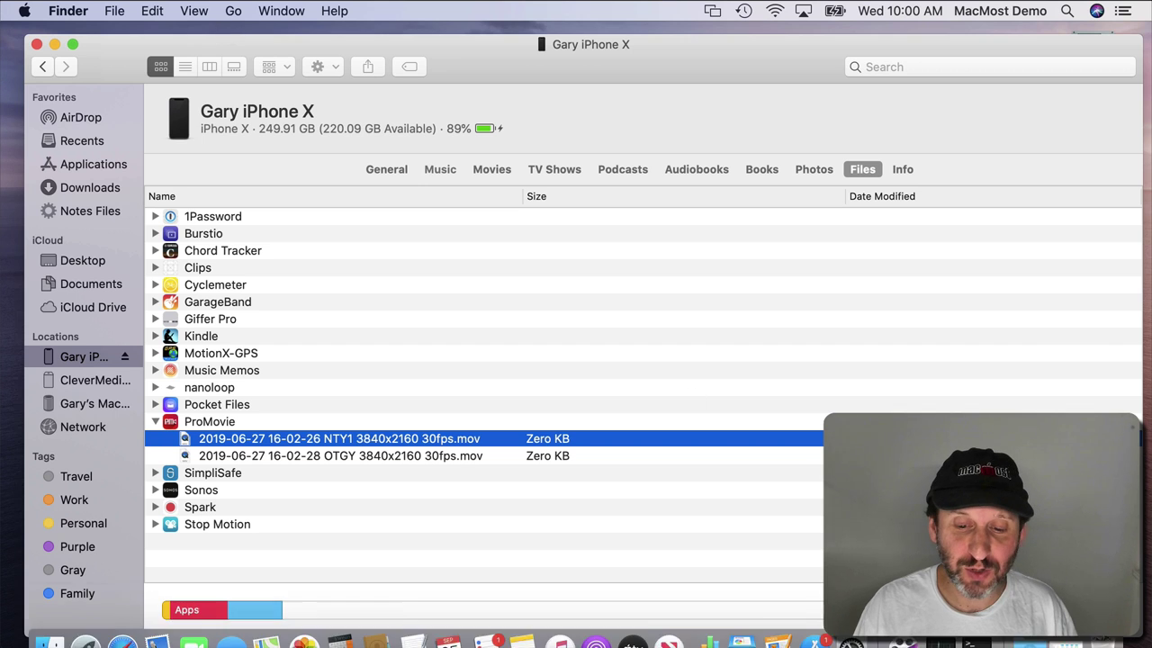
# Restore the Documents window and drop the Info document onto the iPhone's Clips app.
pyautogui.click(984, 630)
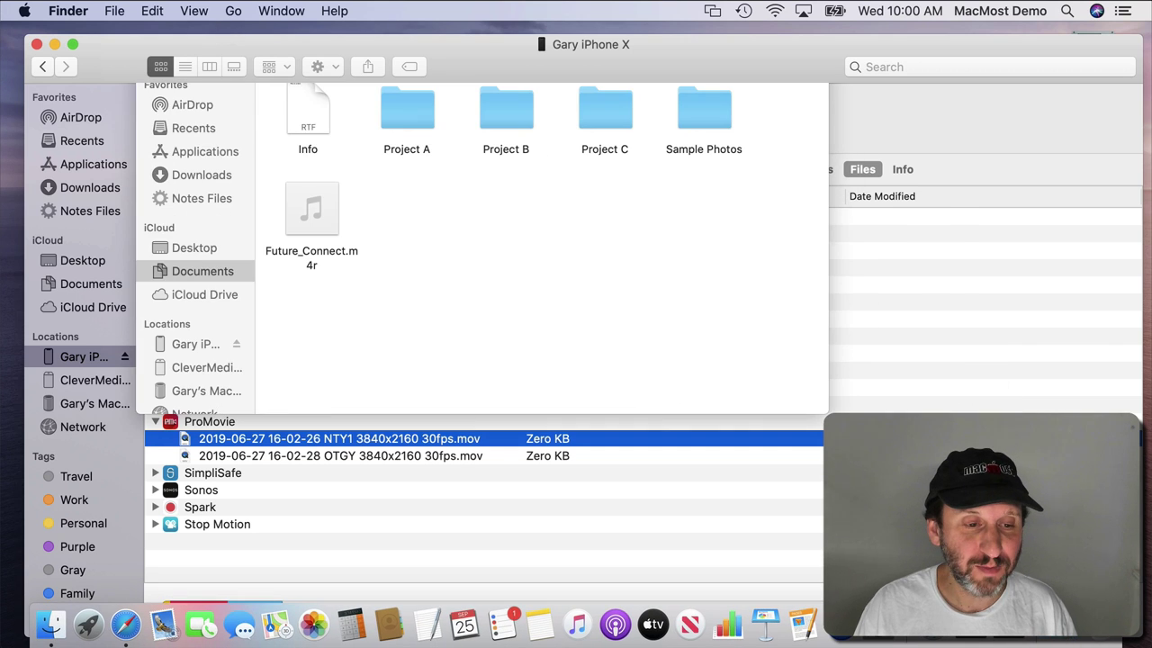
pyautogui.moveTo(232, 49); pyautogui.dragTo(422, 74)
pyautogui.moveTo(497, 135); pyautogui.dragTo(441, 214)
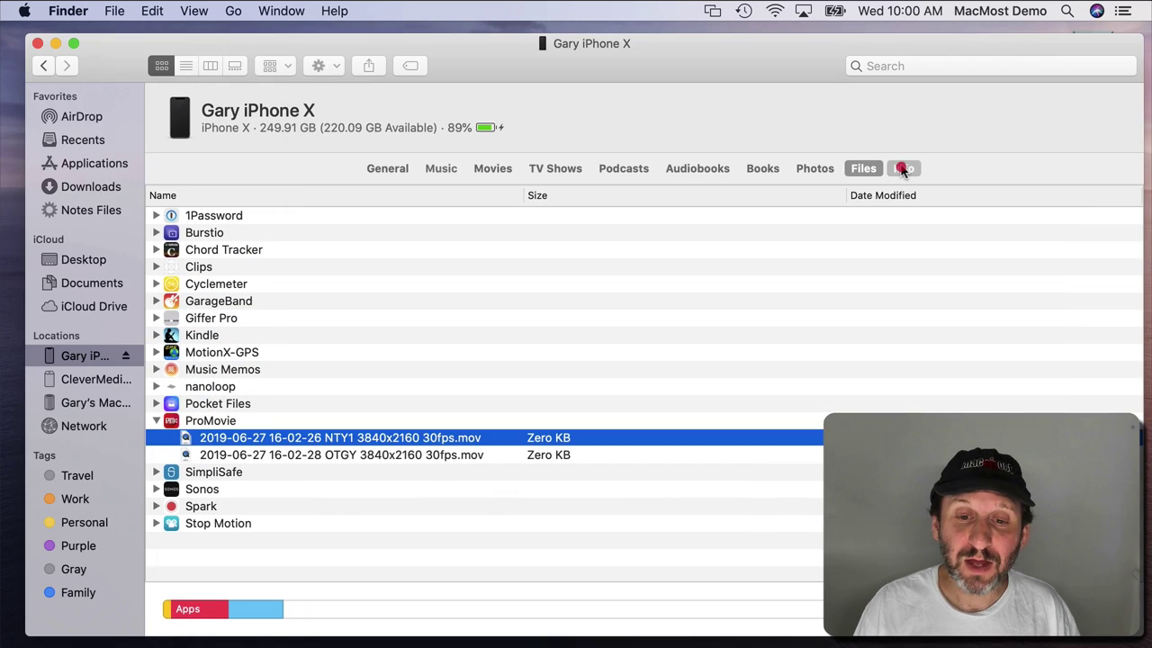
# Show the iPhone's Info tab and look over its contacts and calendars sync options.
pyautogui.click(904, 168)
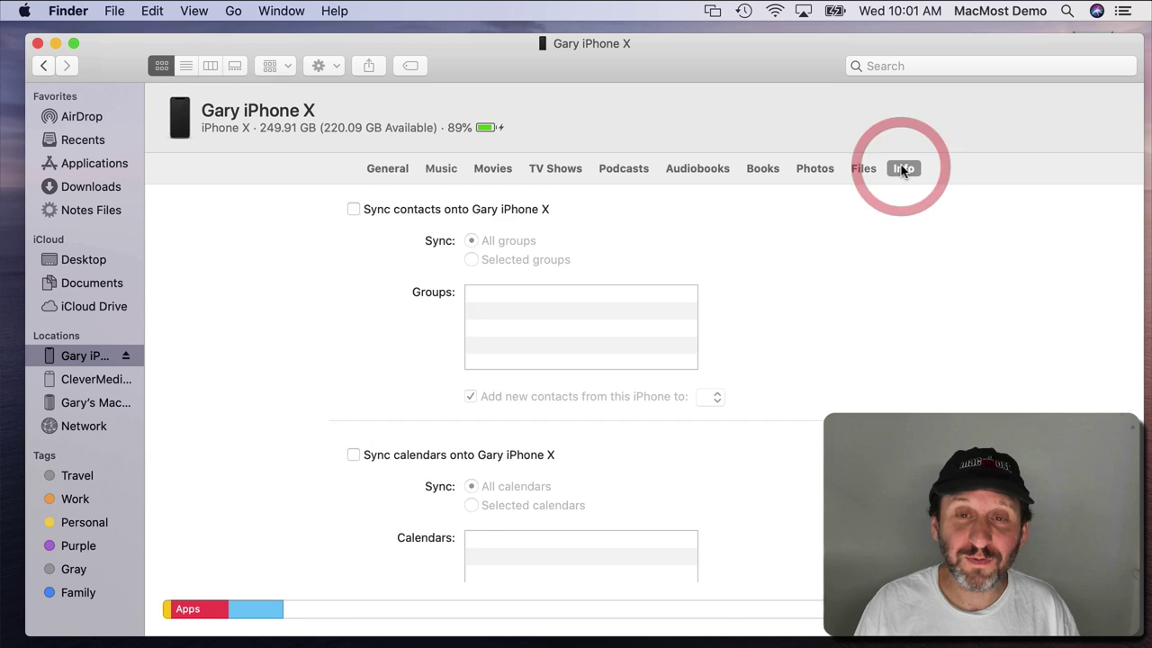
pyautogui.scroll(-5, 635, 316)
pyautogui.scroll(5, 635, 316)
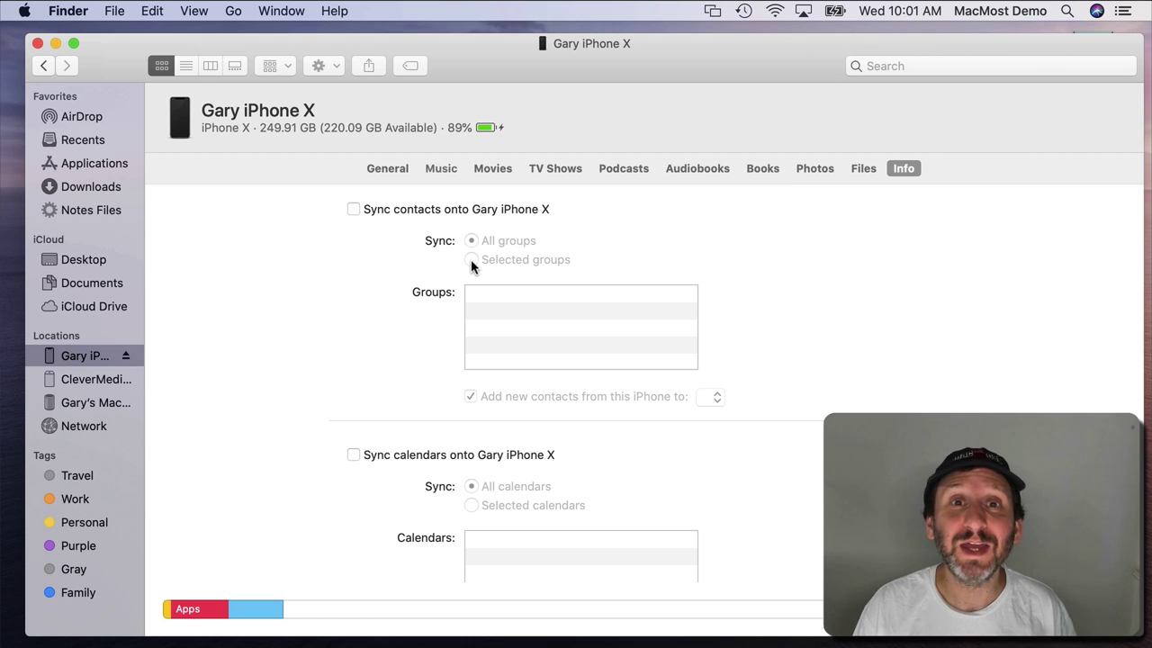
# Enable photo syncing from Photos, then turn it back off and remove previously synced photos.
pyautogui.click(818, 171)
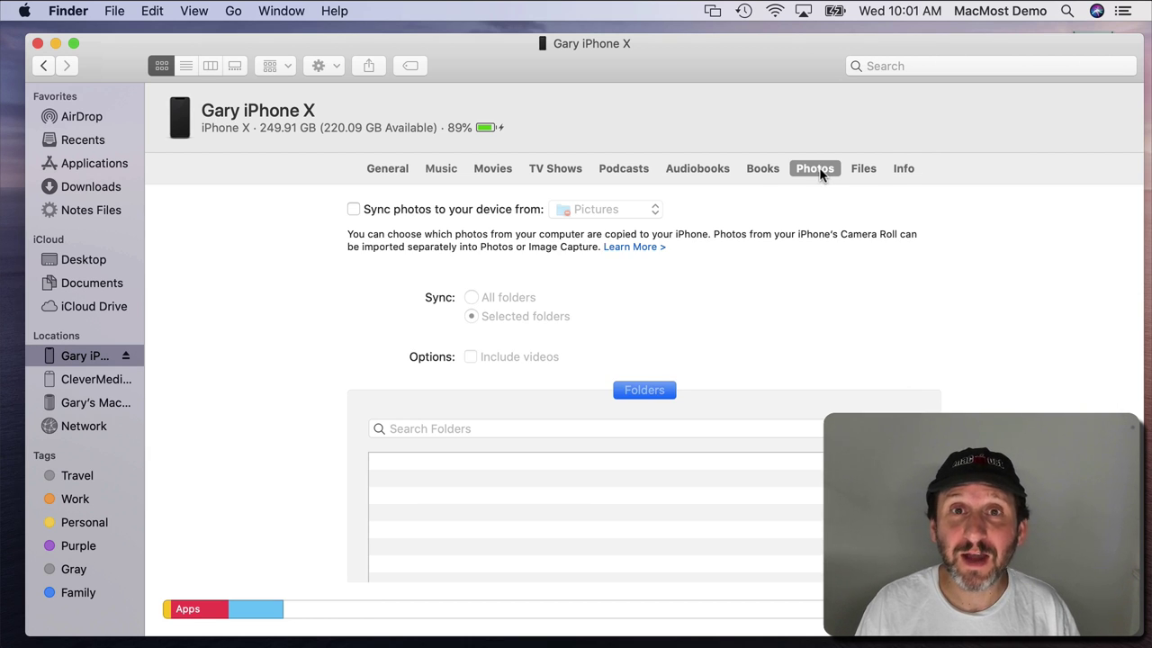
pyautogui.click(474, 212)
pyautogui.click(609, 211)
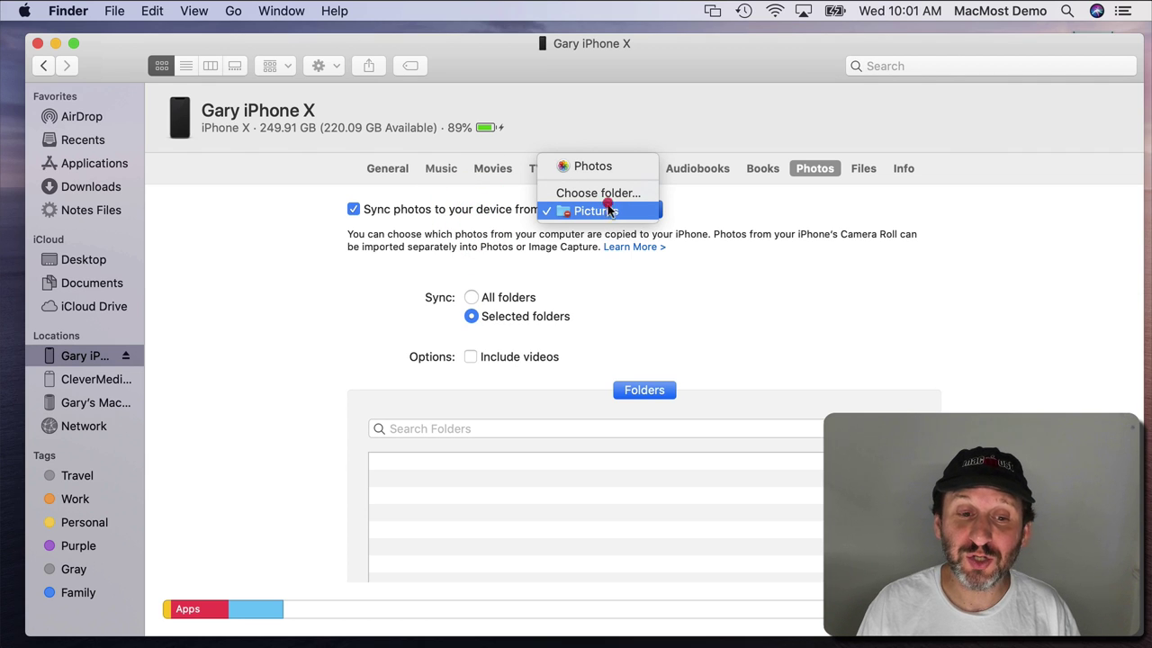
pyautogui.click(604, 168)
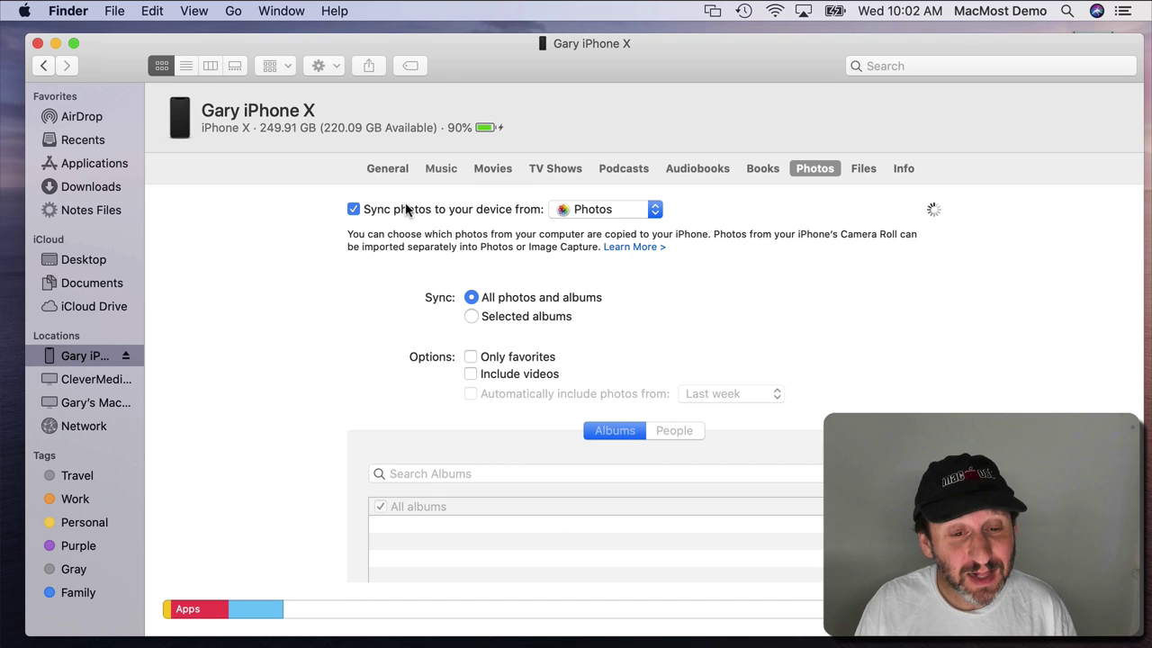
pyautogui.click(373, 213)
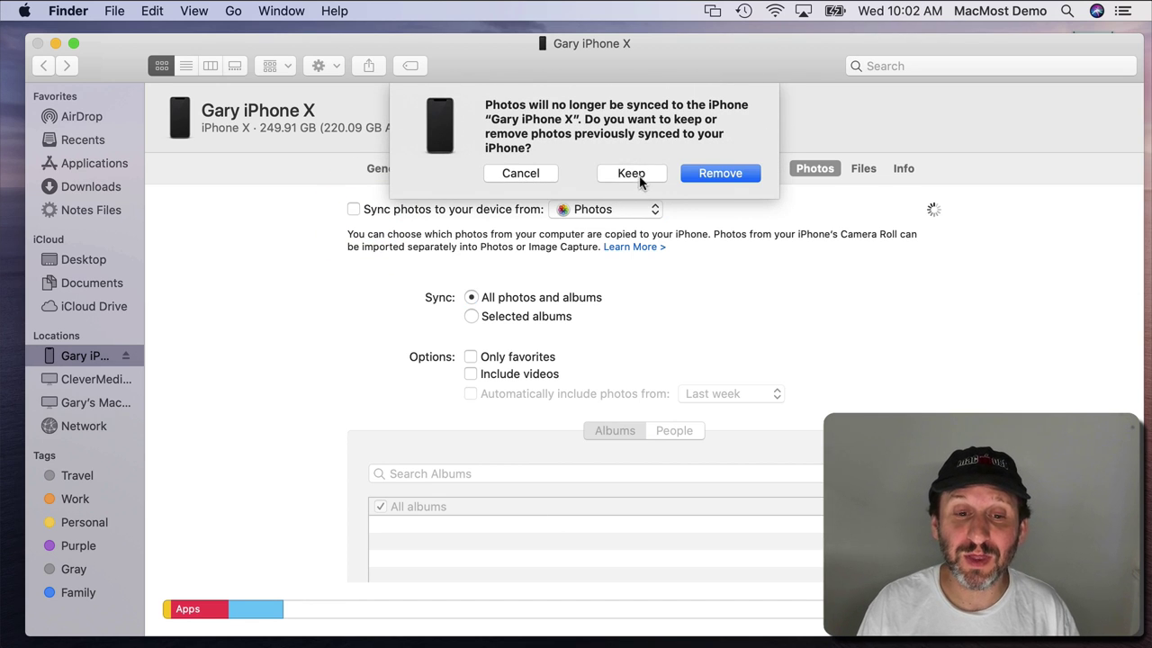
pyautogui.click(720, 173)
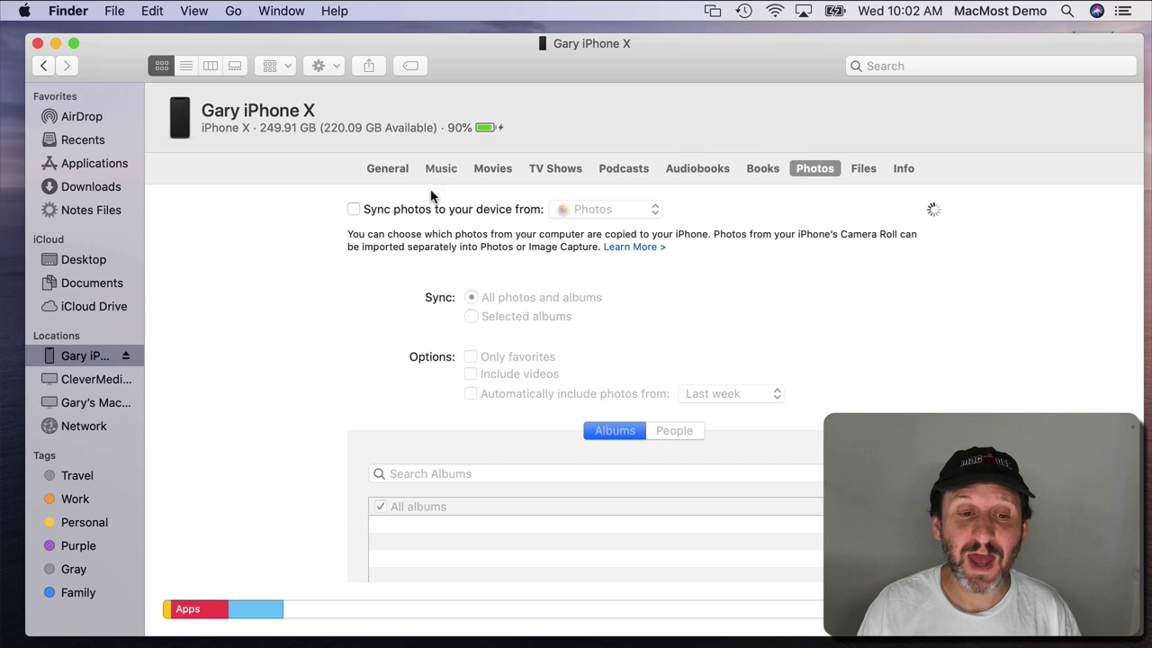
pyautogui.click(440, 169)
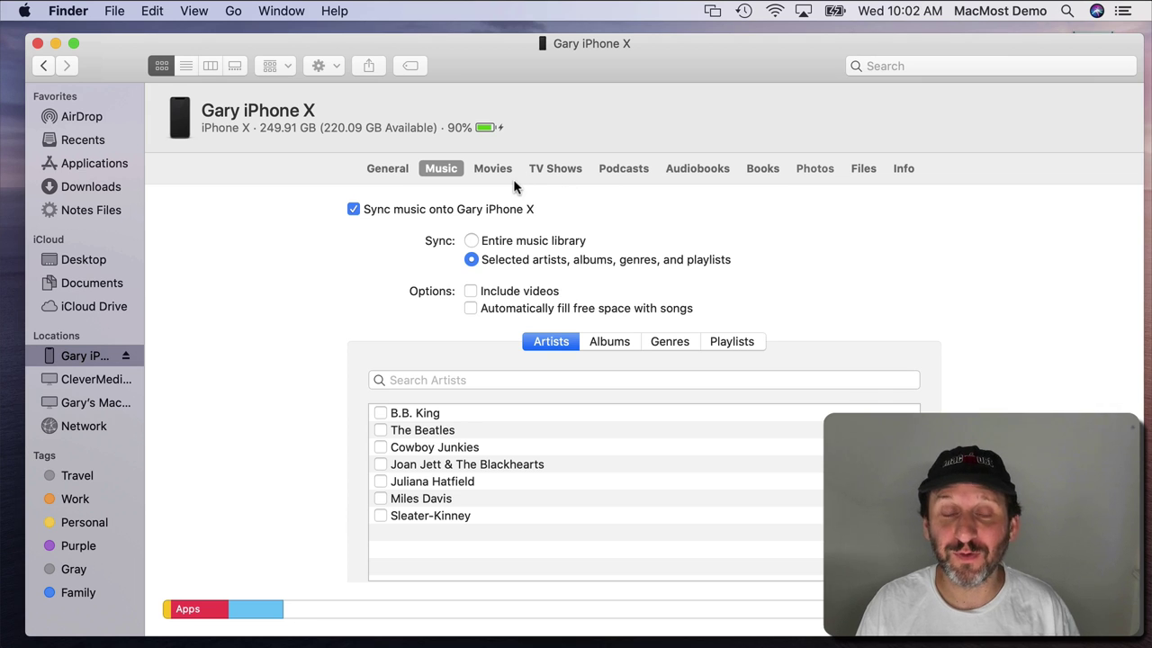
pyautogui.click(492, 171)
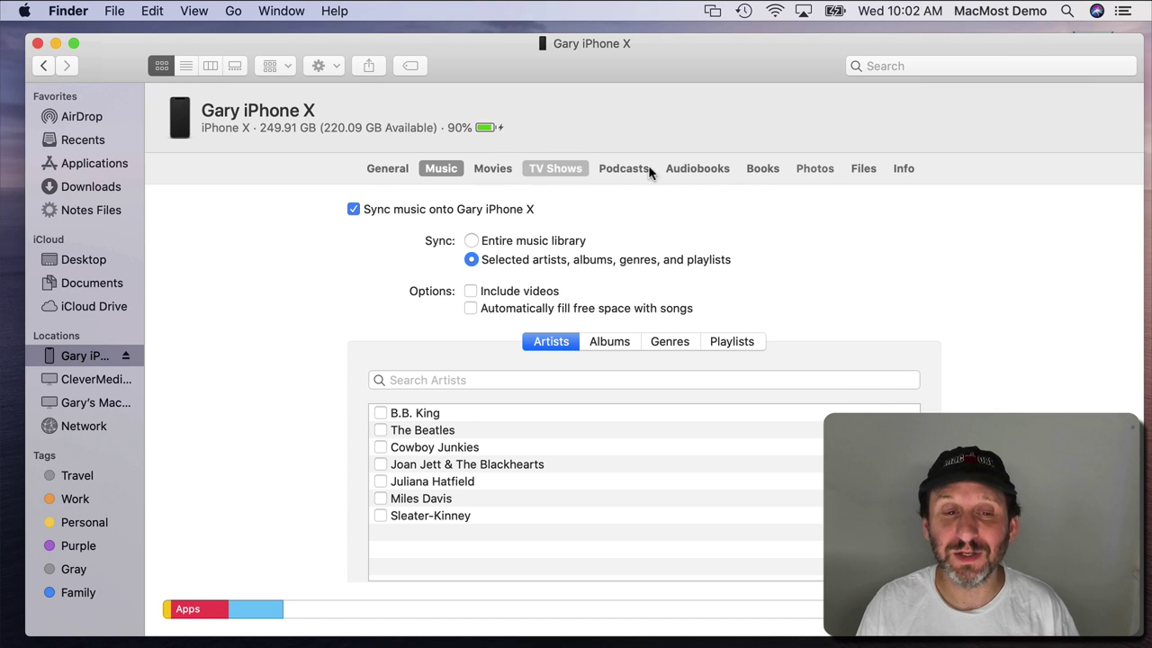
# Stop music syncing, enable 'Manually manage music, movies, and TV shows', and apply.
pyautogui.click(353, 210)
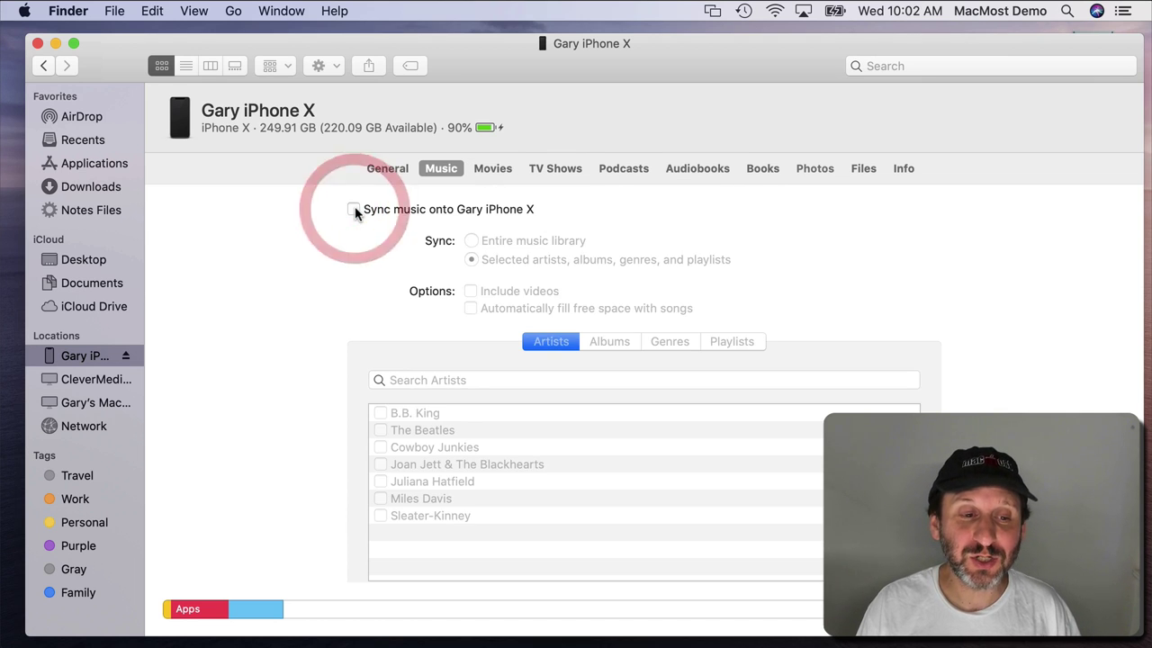
pyautogui.click(399, 172)
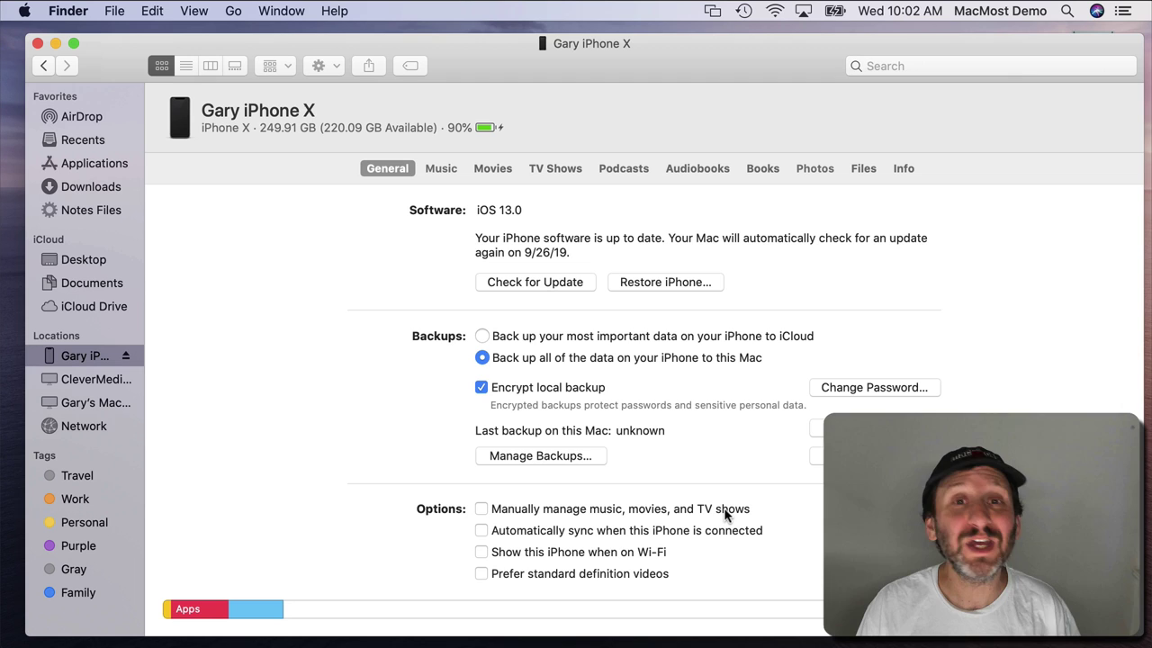
pyautogui.click(526, 514)
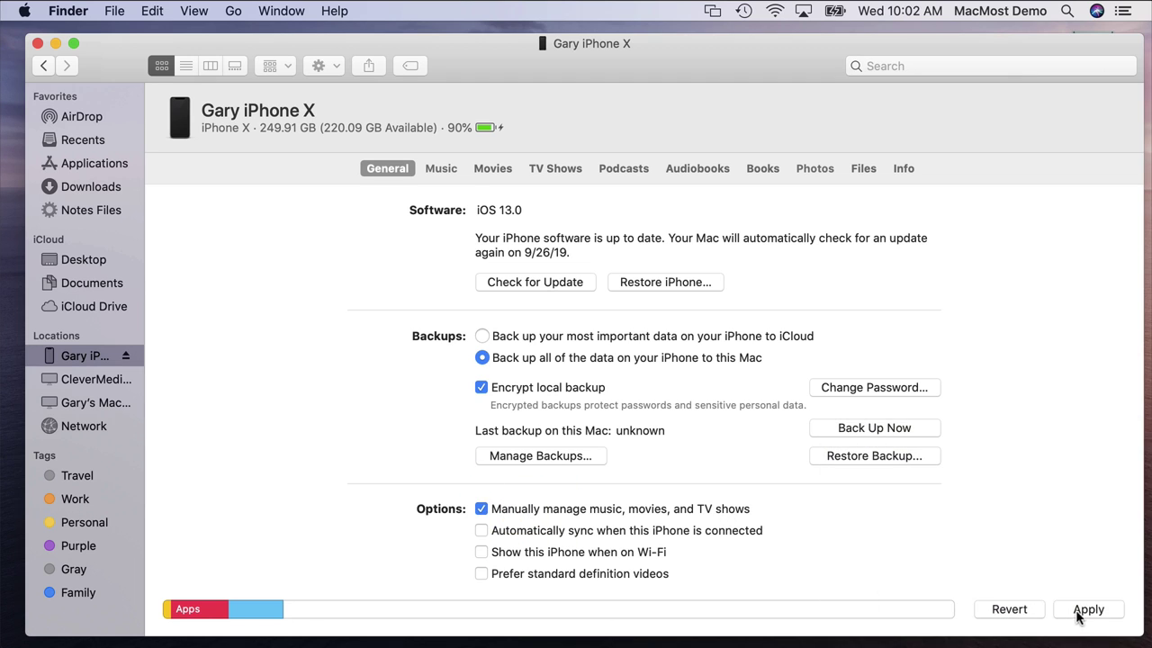
pyautogui.click(1086, 610)
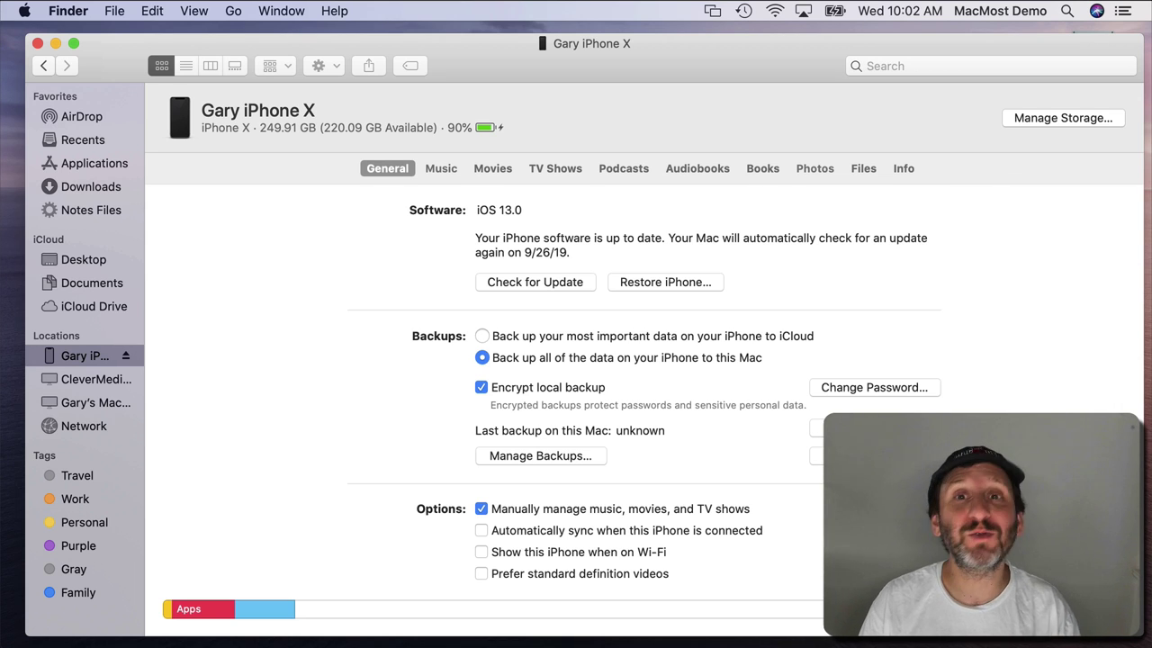
# Review the iPhone's Music, Movies and TV Shows sync tabs.
pyautogui.click(436, 168)
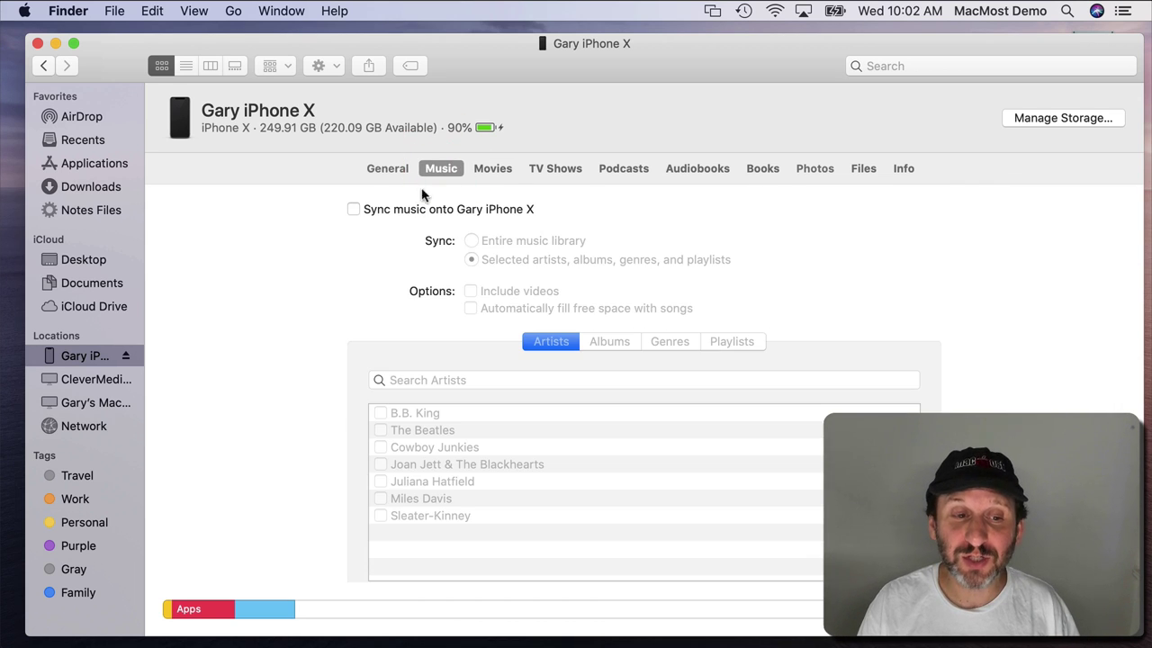
pyautogui.click(493, 169)
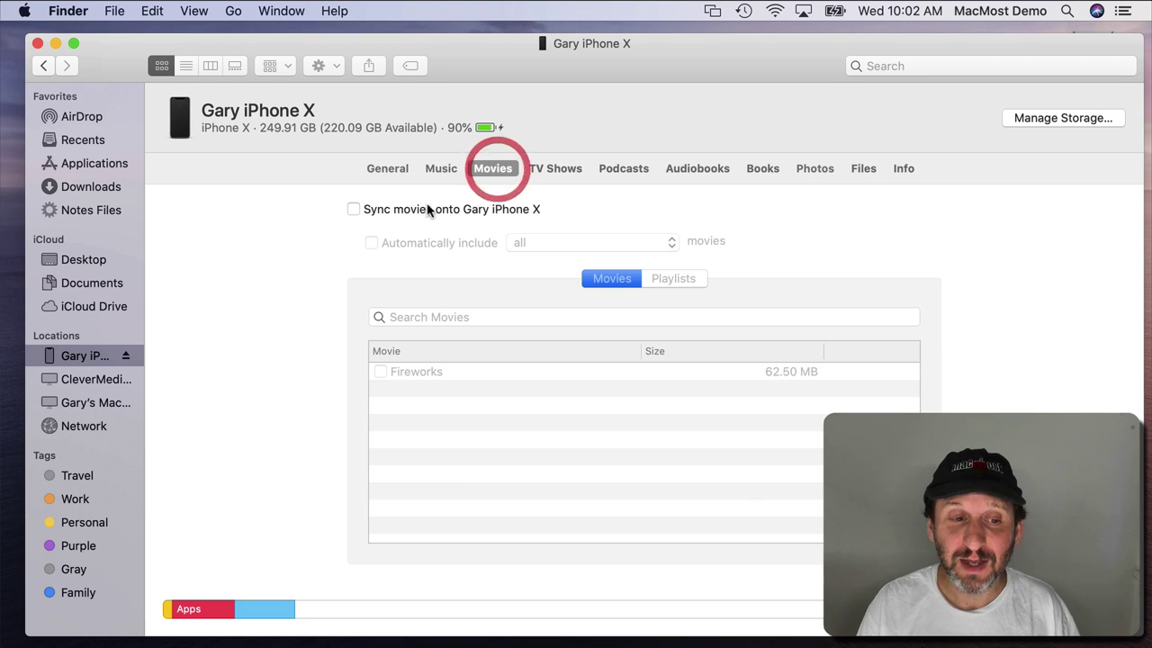
pyautogui.click(555, 169)
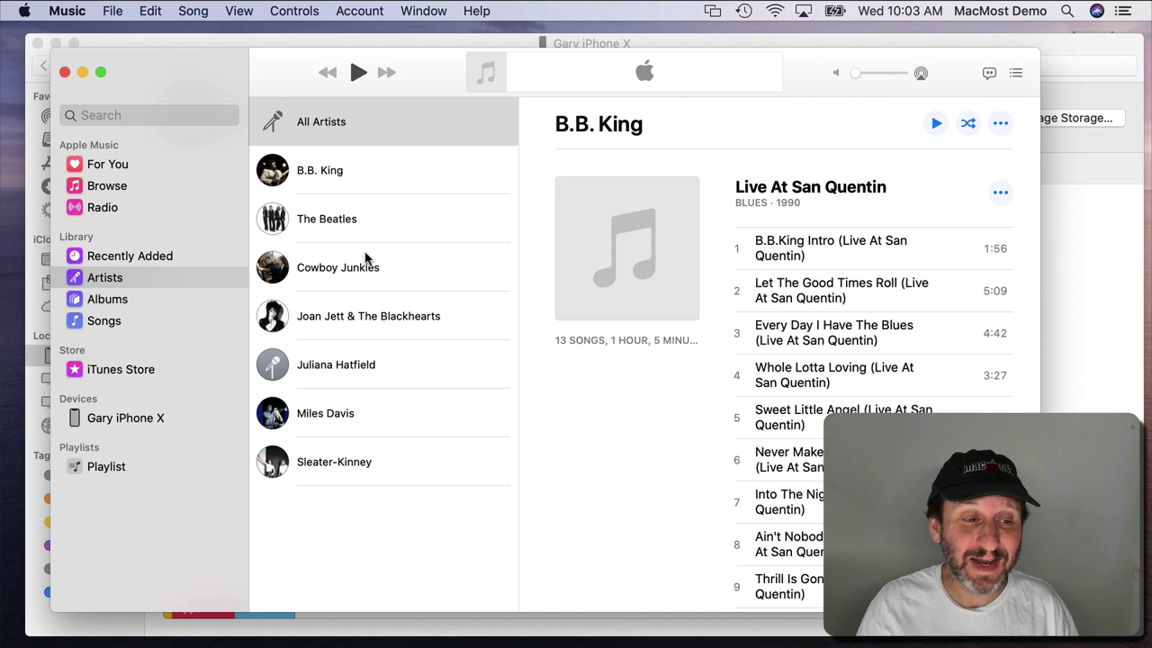
# Drag the B.B.King Intro track from Live At San Quentin onto the iPhone in Music.
pyautogui.click(96, 422)
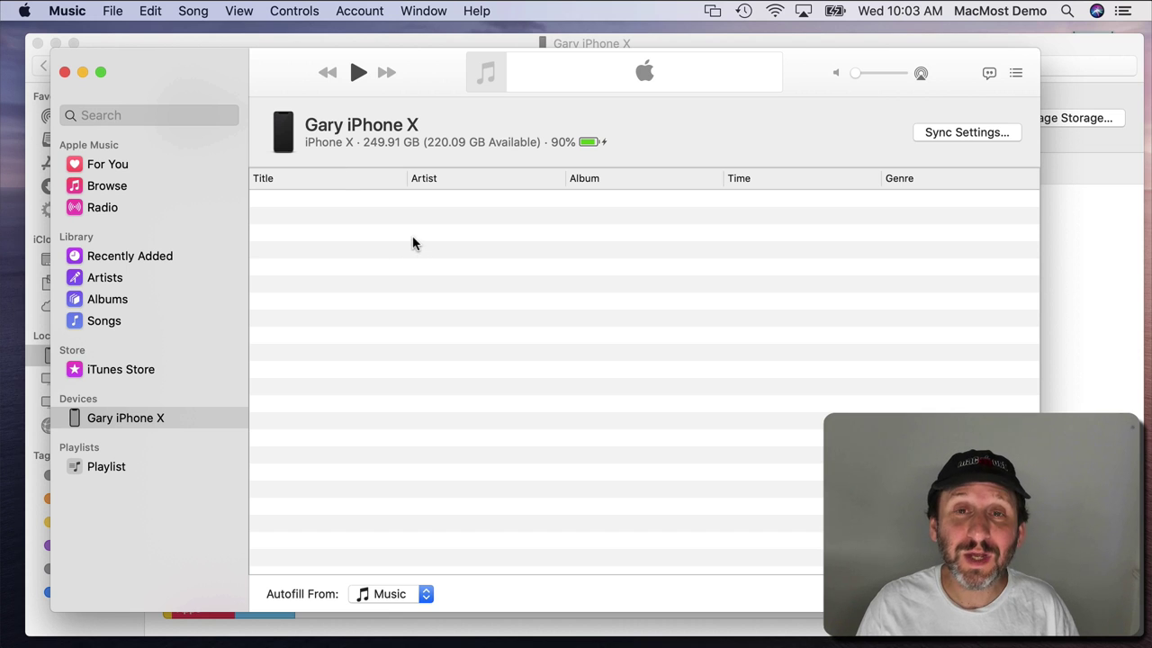
pyautogui.press('super+bracketleft')
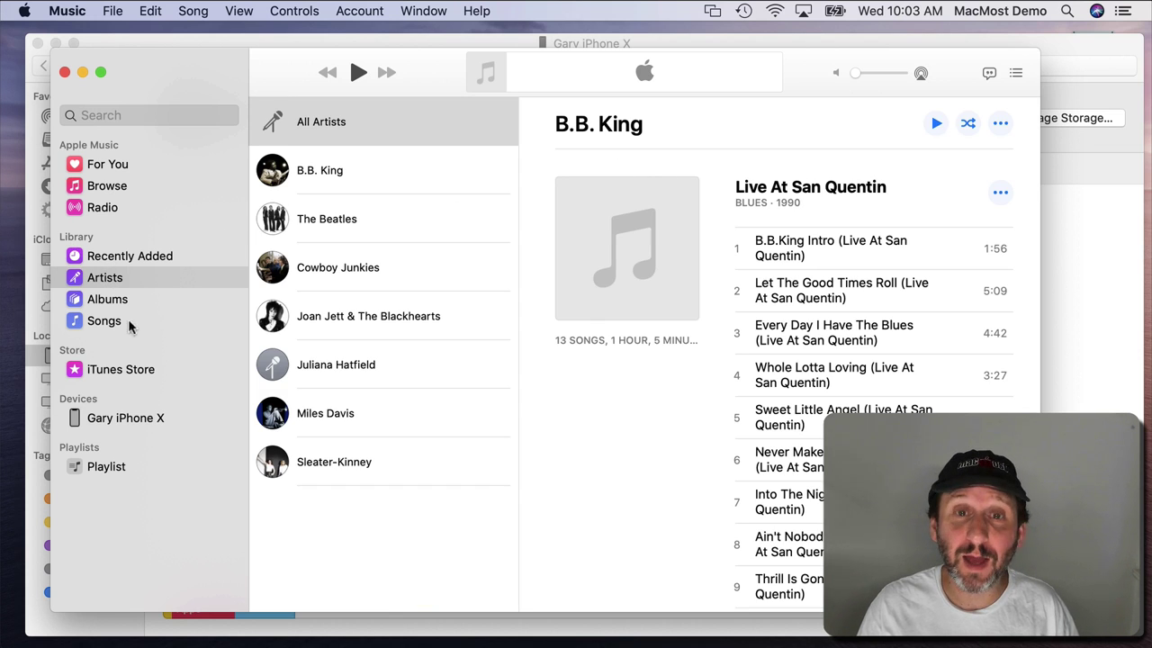
pyautogui.moveTo(855, 258); pyautogui.dragTo(131, 418)
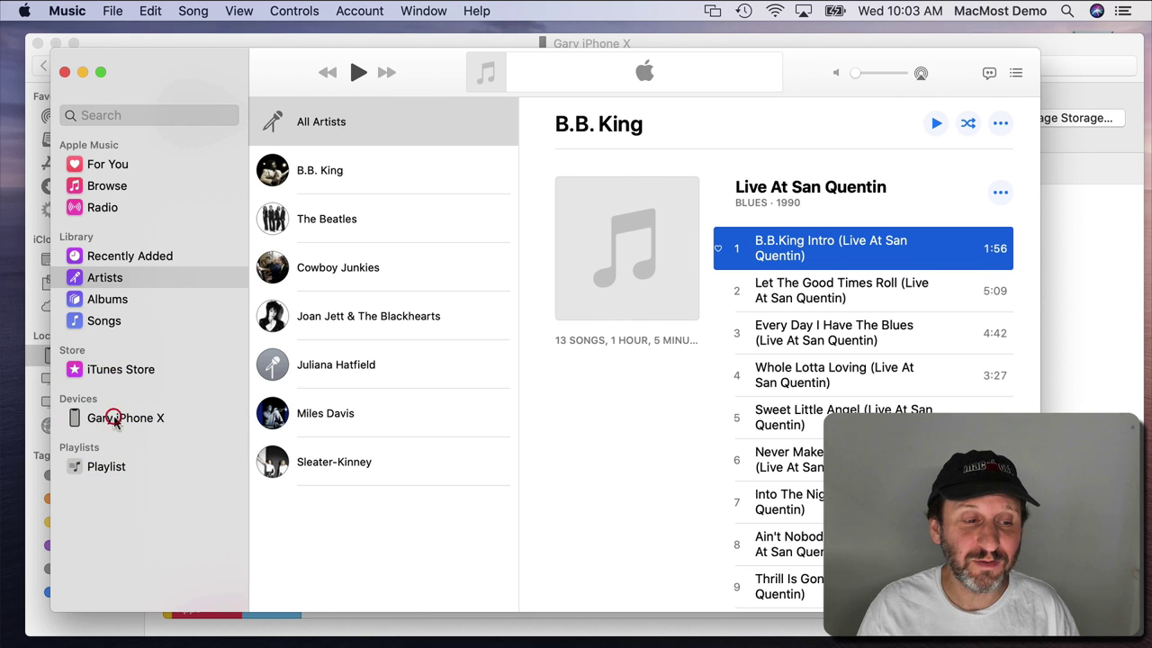
# Confirm the Intro track is on the iPhone, then return to the iPhone's General page in Finder.
pyautogui.click(115, 418)
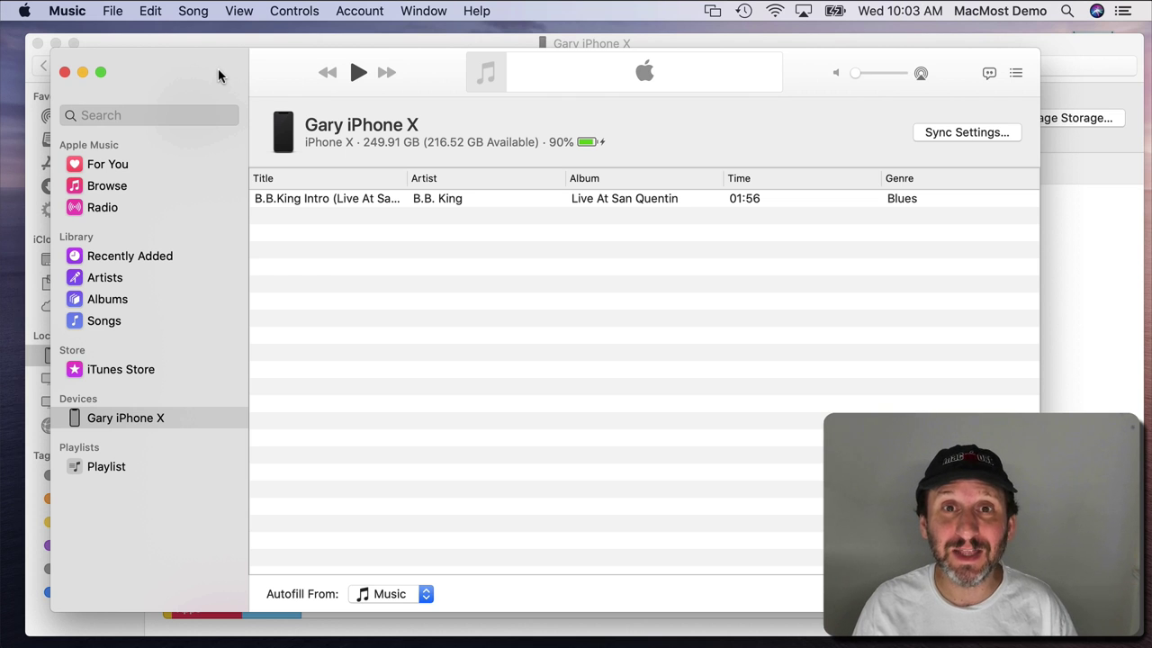
pyautogui.hscroll(1, 365, 254)
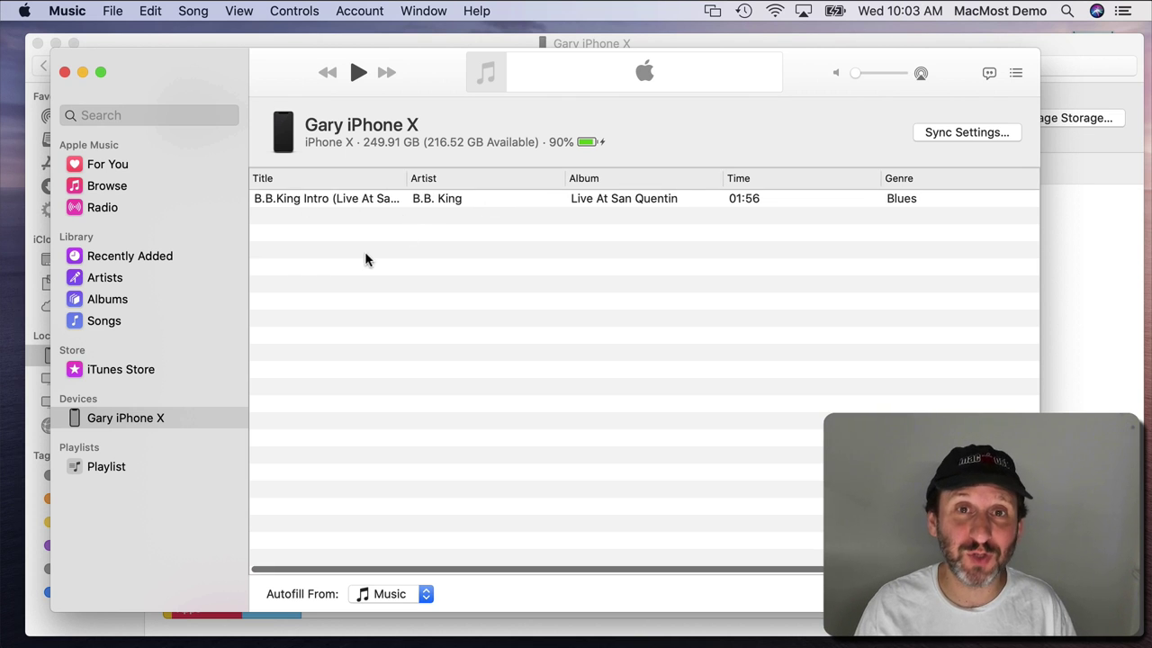
pyautogui.click(385, 198)
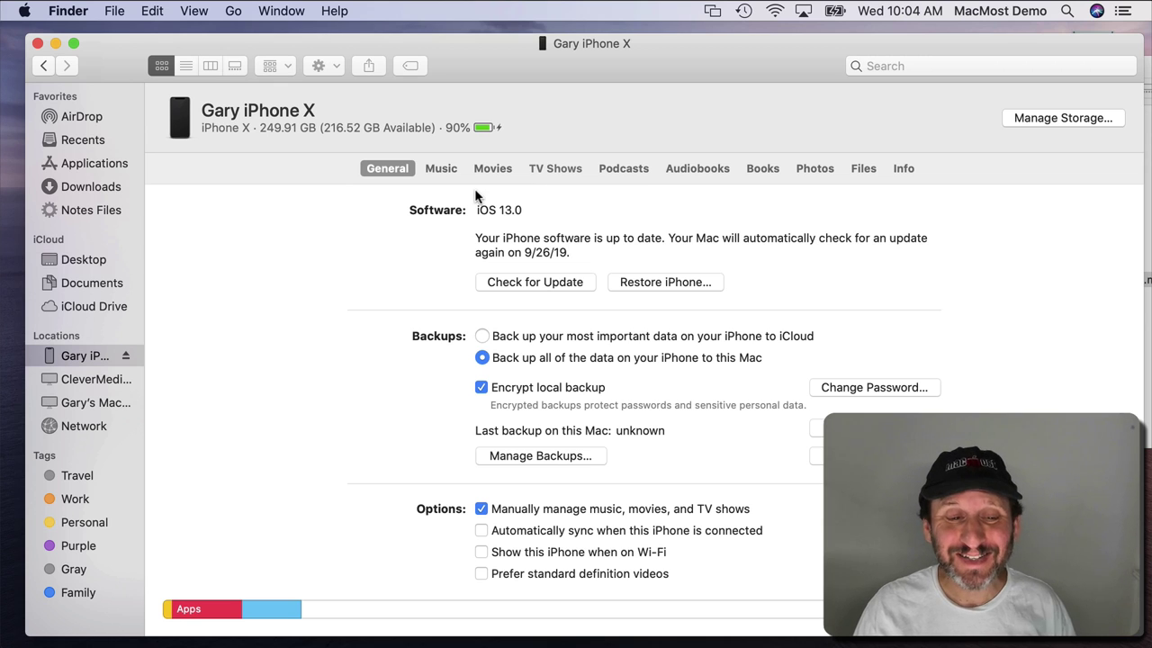
pyautogui.click(438, 168)
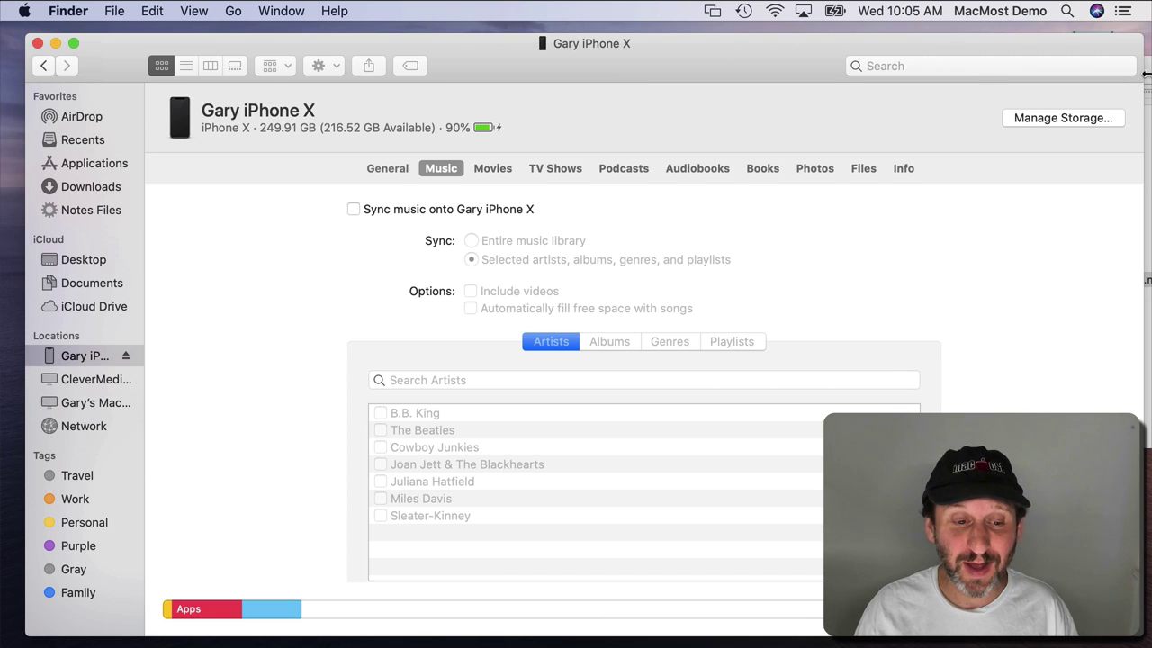
pyautogui.click(395, 175)
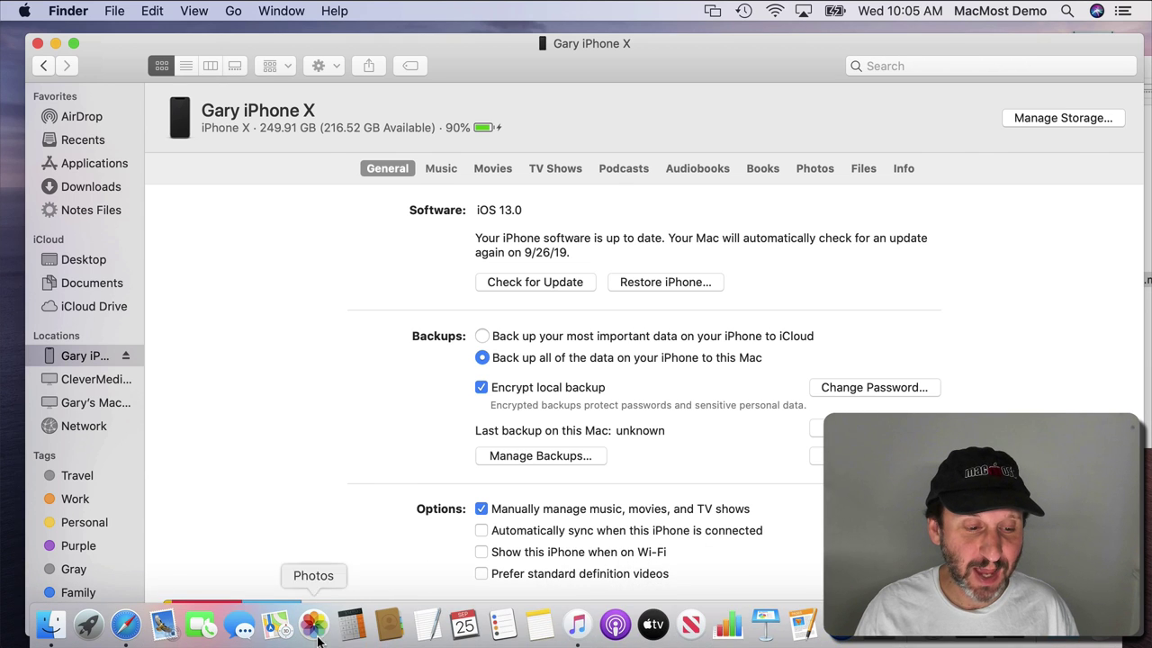
# Drag Future_Connect.m4r from the Finder Documents window over the iPhone's song list in Music.
pyautogui.click(583, 628)
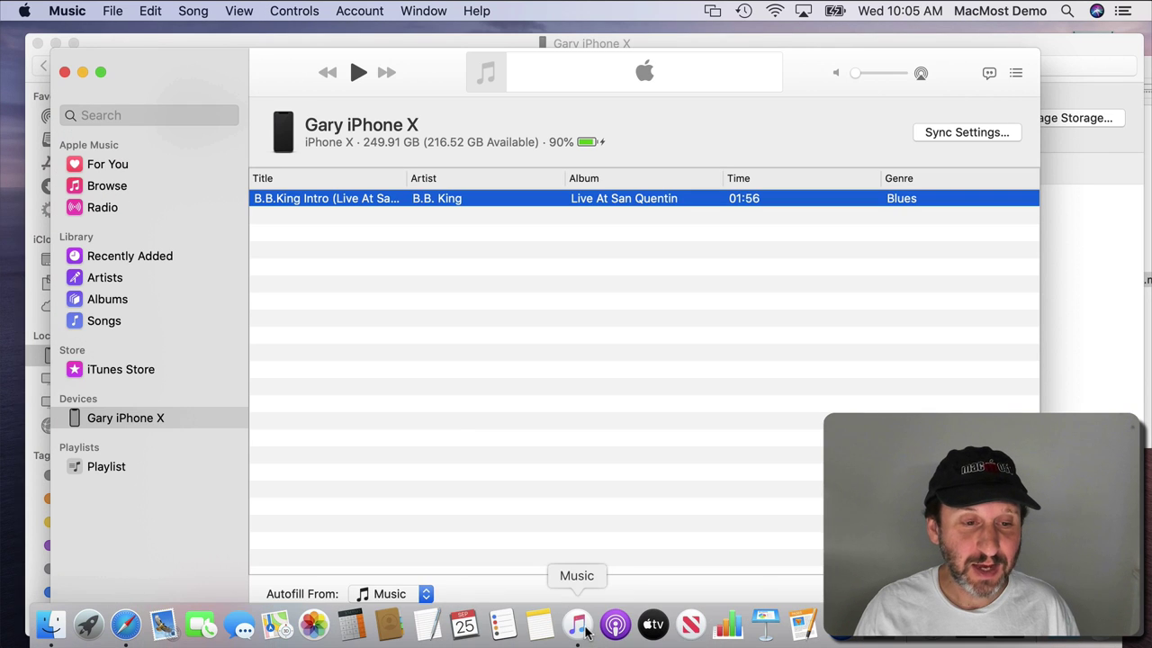
pyautogui.click(1147, 72)
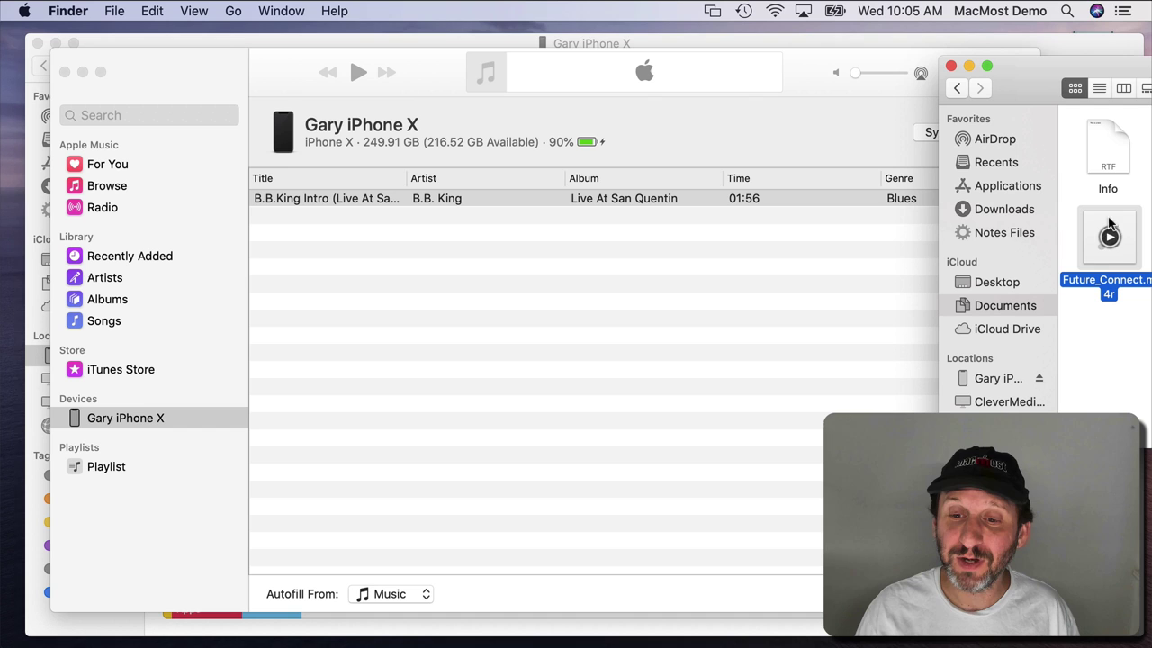
pyautogui.moveTo(1120, 70); pyautogui.dragTo(1075, 70)
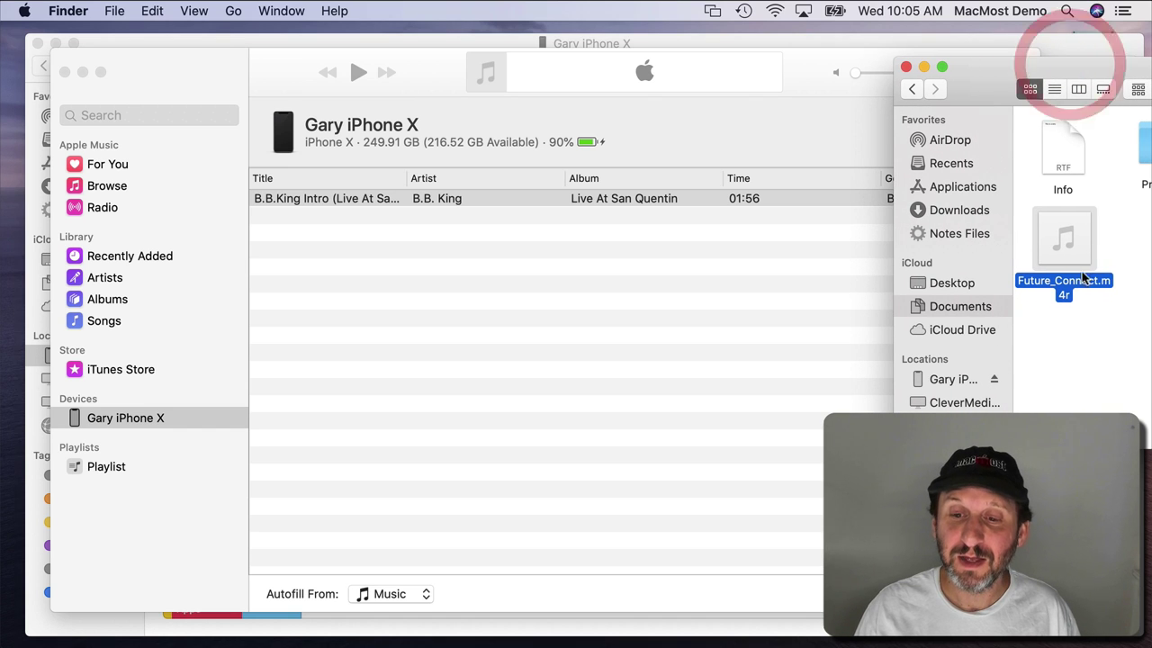
pyautogui.moveTo(1070, 261)
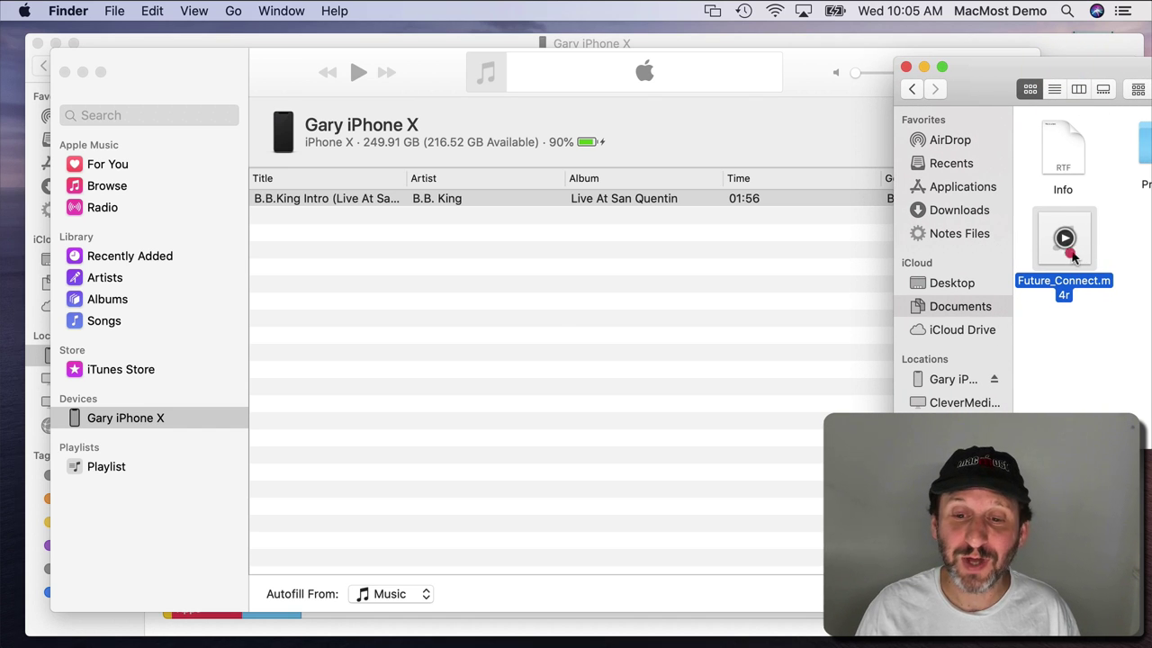
pyautogui.moveTo(1071, 256); pyautogui.dragTo(385, 274)
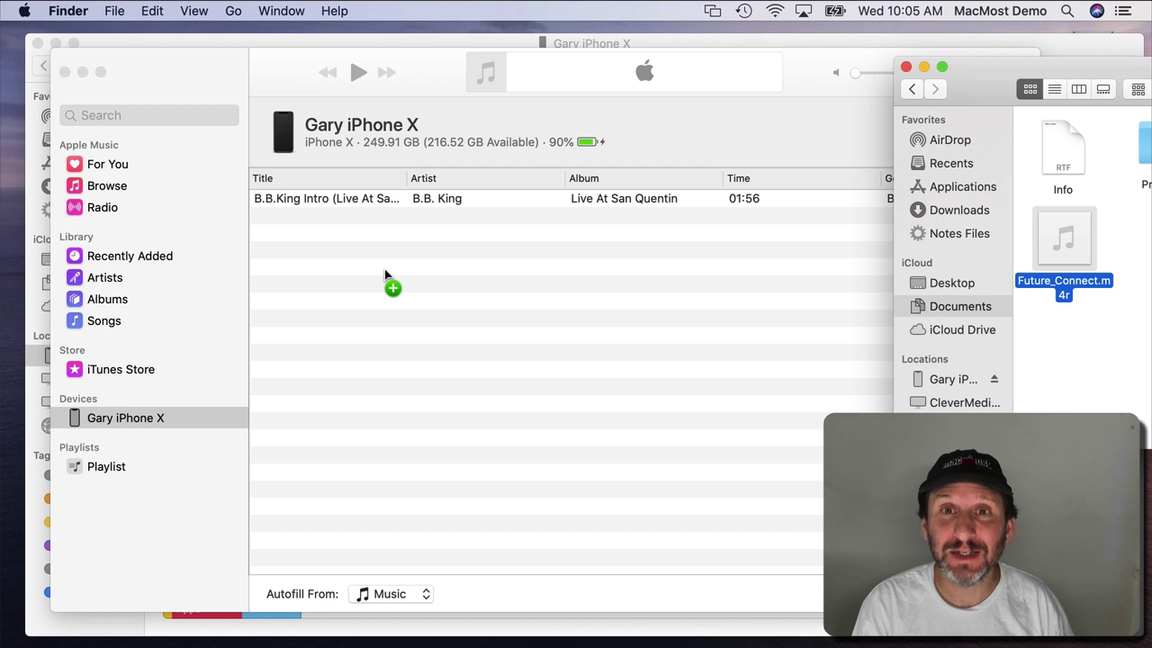
pyautogui.moveTo(385, 275); pyautogui.dragTo(385, 274)
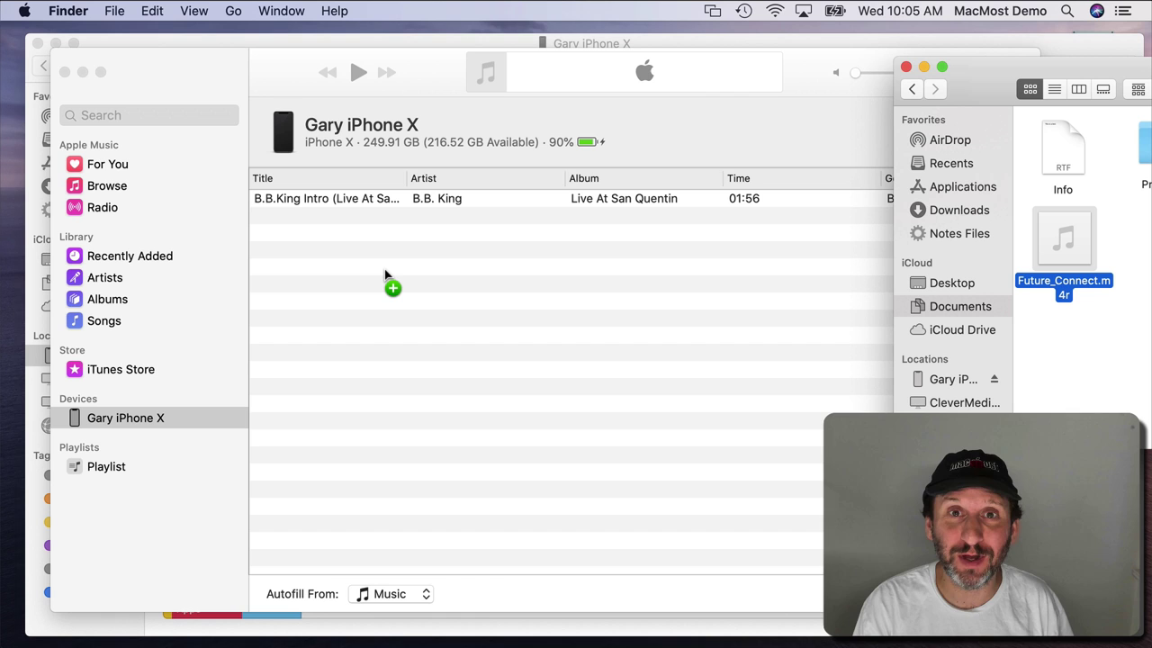
pyautogui.moveTo(385, 274); pyautogui.dragTo(385, 274)
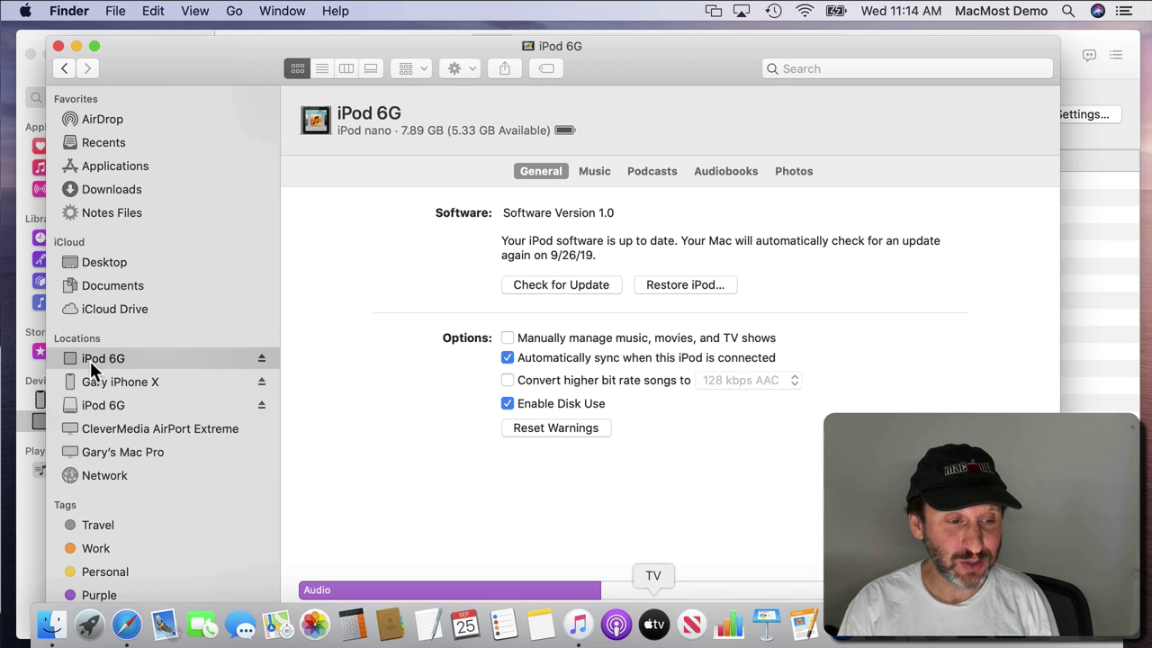
# Review the iPod 6G's Music, Podcasts, Audiobooks and Photos sync settings.
pyautogui.click(590, 171)
pyautogui.click(638, 172)
pyautogui.click(704, 173)
pyautogui.click(784, 170)
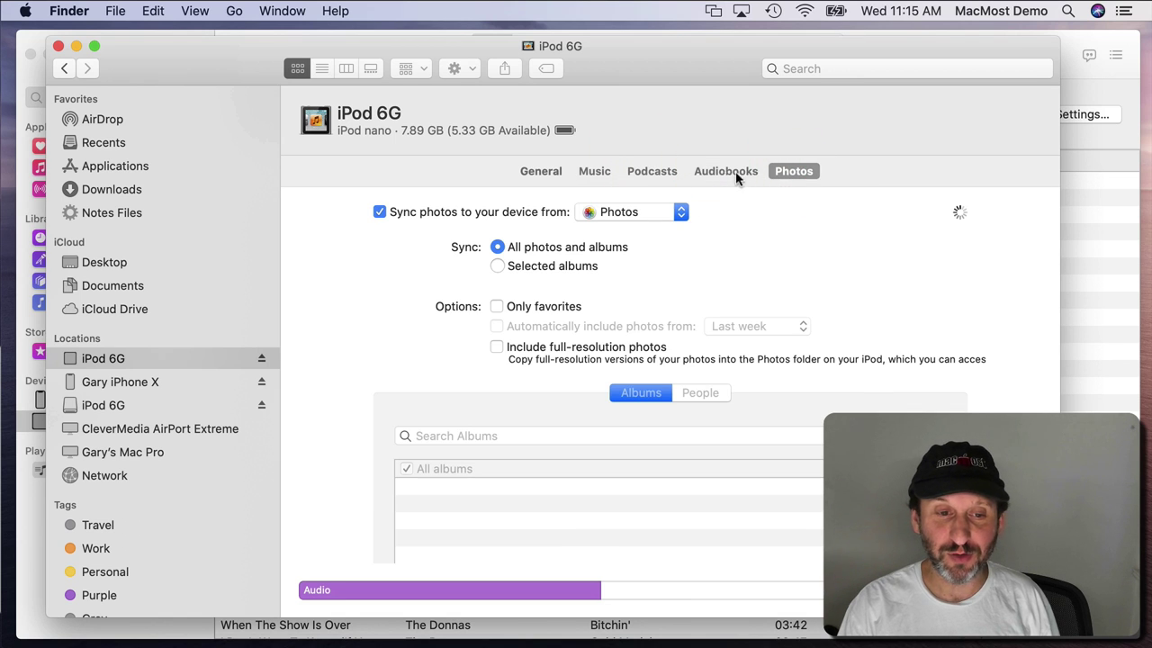
# Return to the iPod's General page, view the second iPod 6G's disk, then the iPad Nano 5th Gen's General settings.
pyautogui.click(594, 172)
pyautogui.click(541, 172)
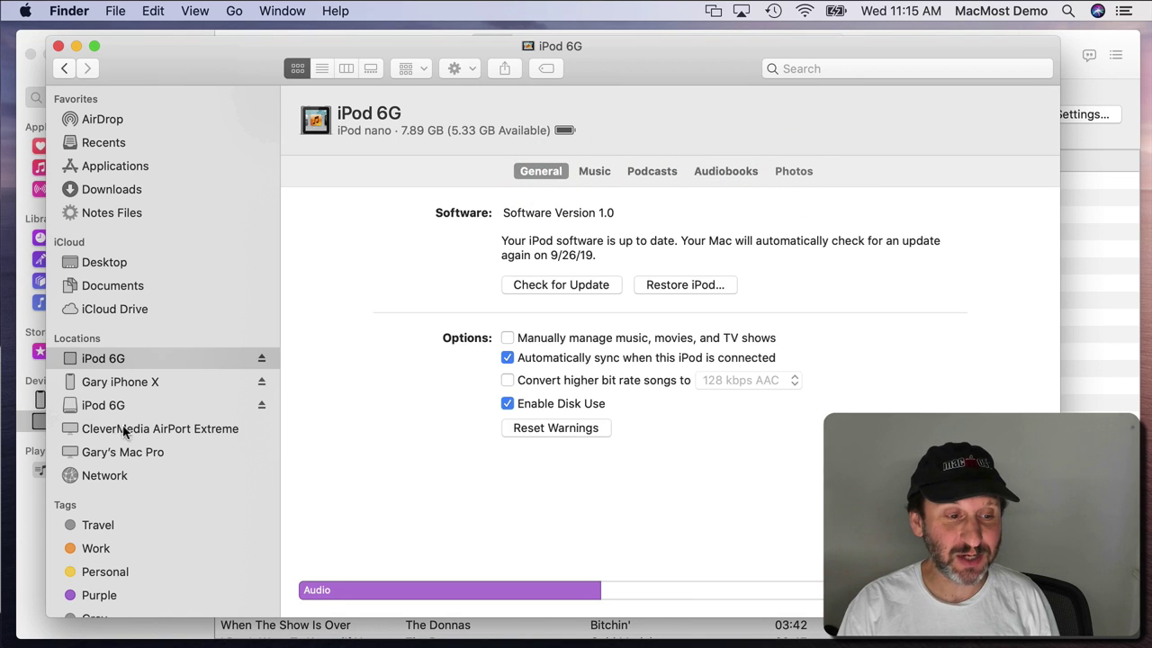
pyautogui.click(101, 405)
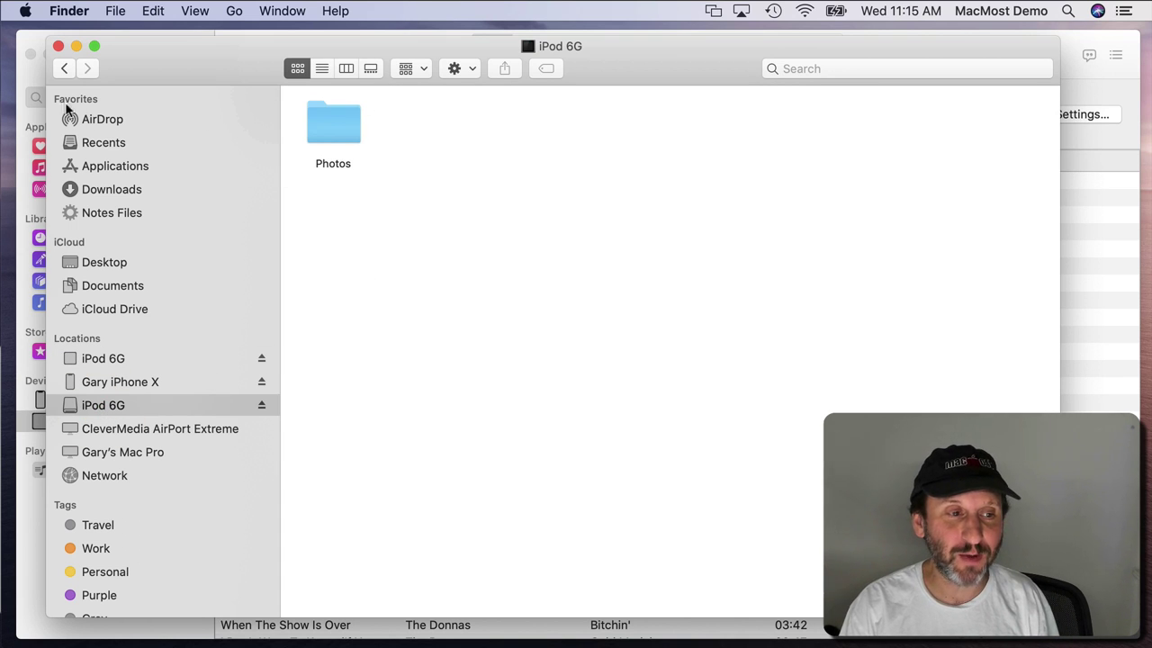
pyautogui.click(27, 79)
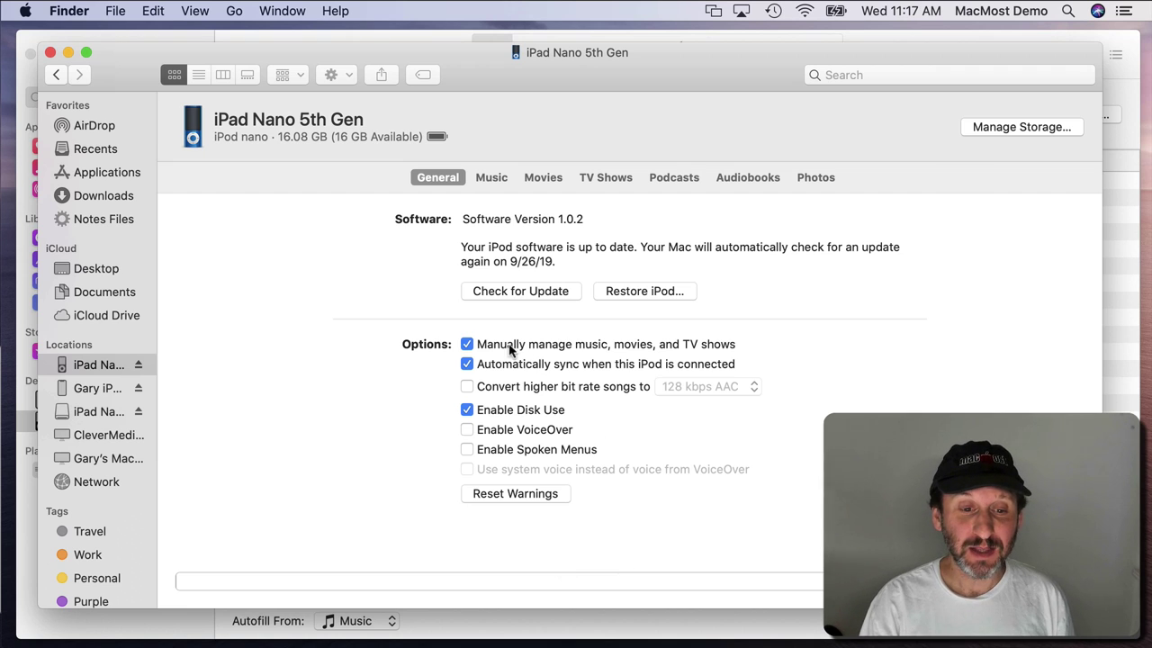
# Review the iPad Nano's Music, Movies, TV Shows, Podcasts, Audiobooks and Photos sync tabs, then open its disk folders.
pyautogui.click(492, 177)
pyautogui.click(542, 178)
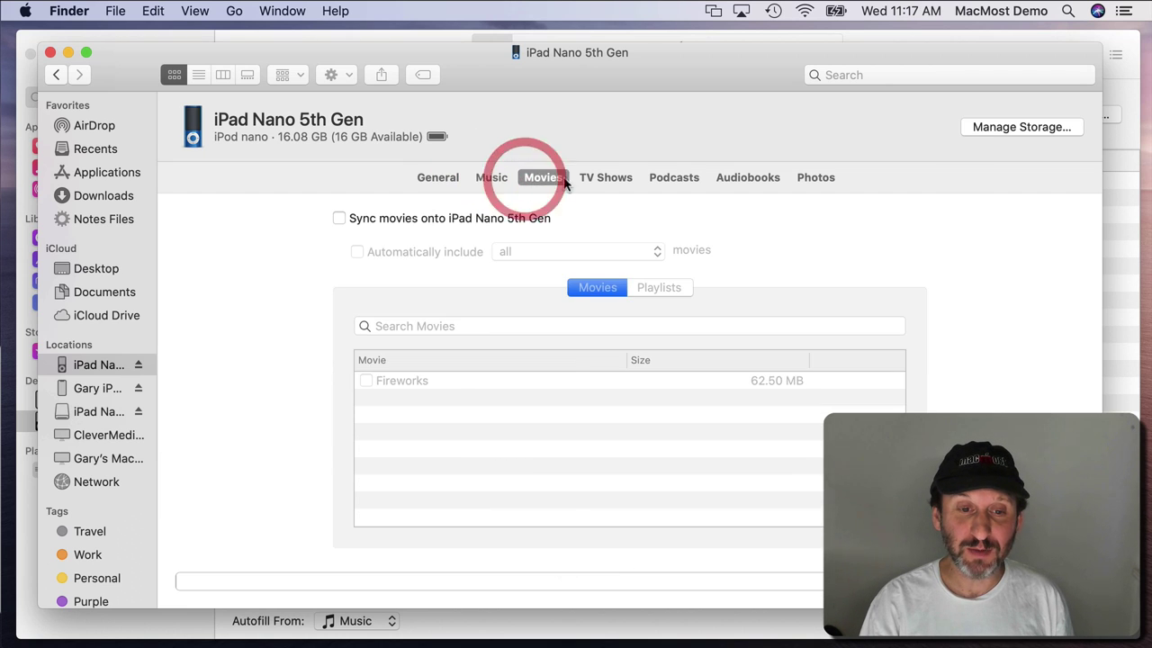
pyautogui.click(597, 178)
pyautogui.click(674, 177)
pyautogui.click(749, 177)
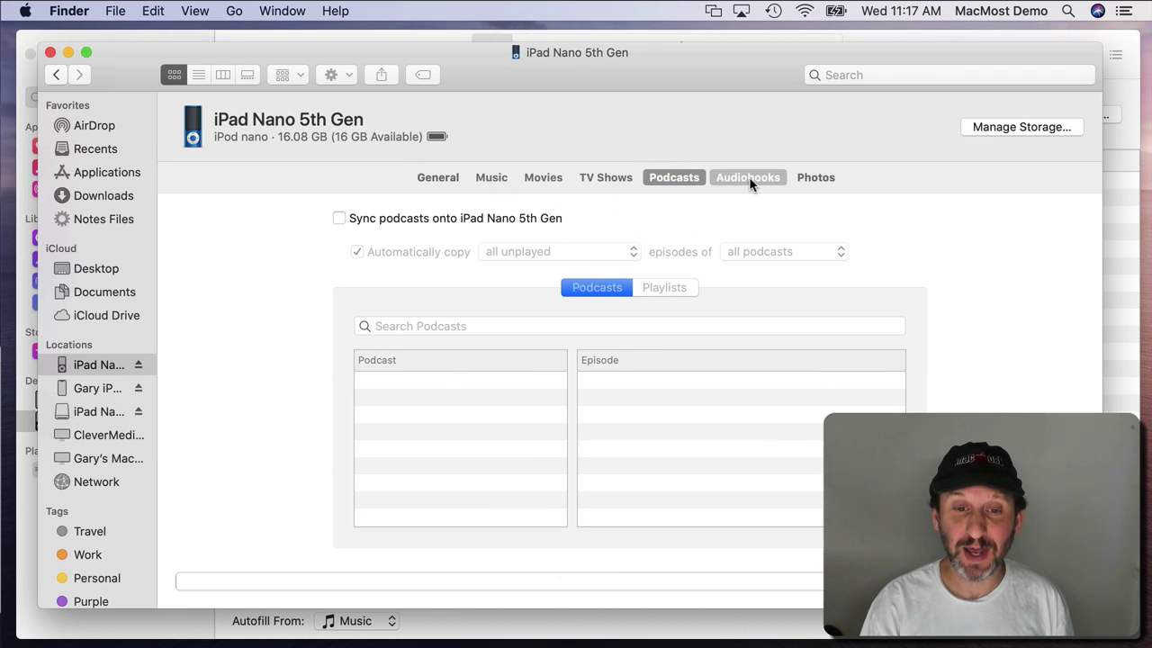
pyautogui.click(816, 177)
pyautogui.click(542, 177)
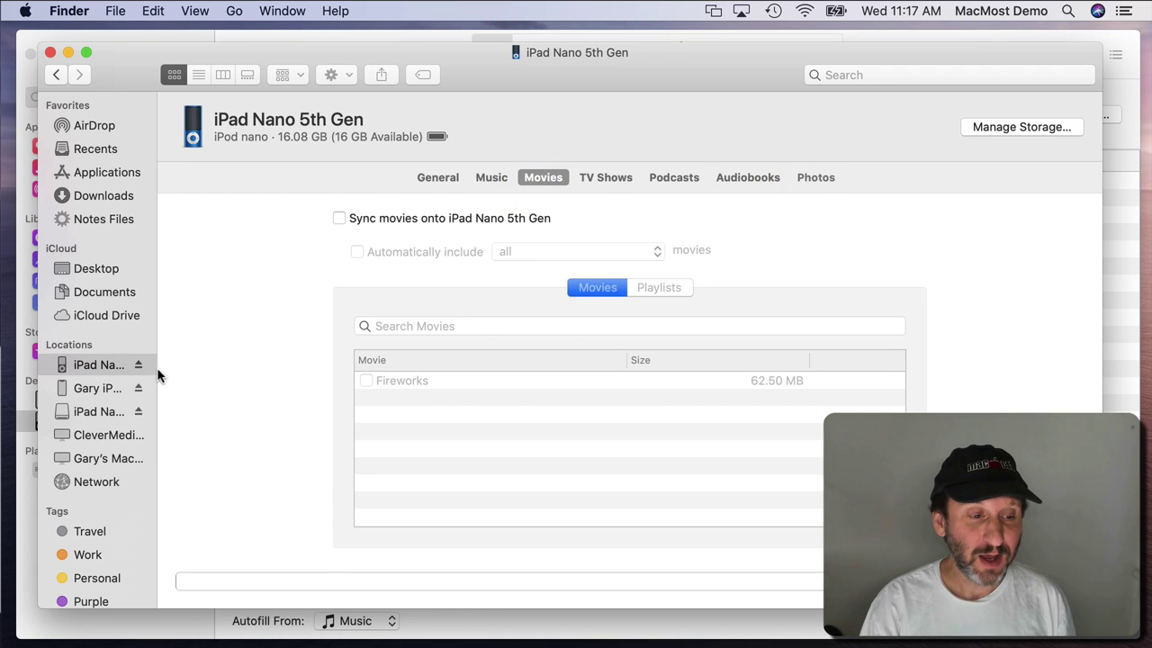
pyautogui.click(86, 412)
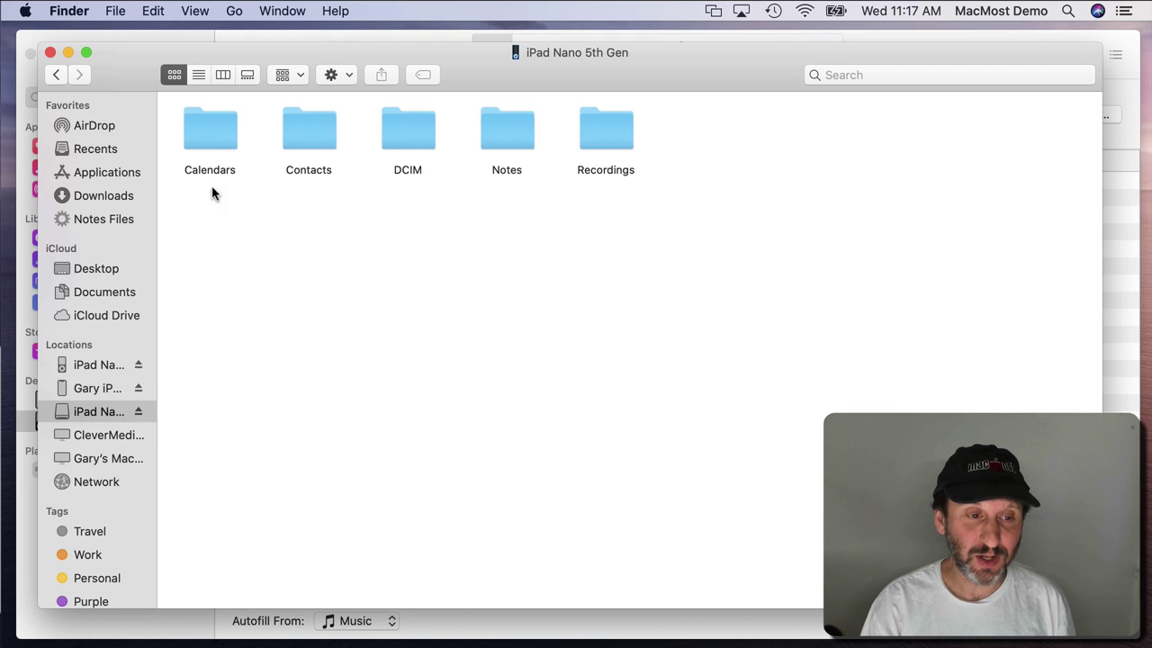
pyautogui.click(333, 34)
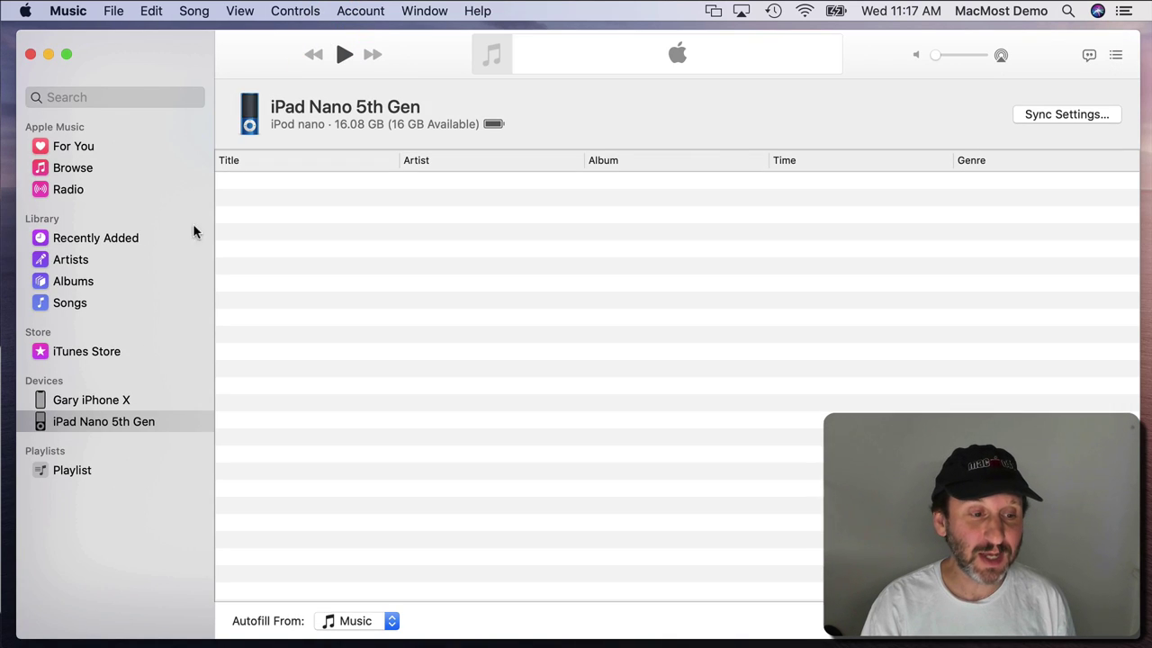